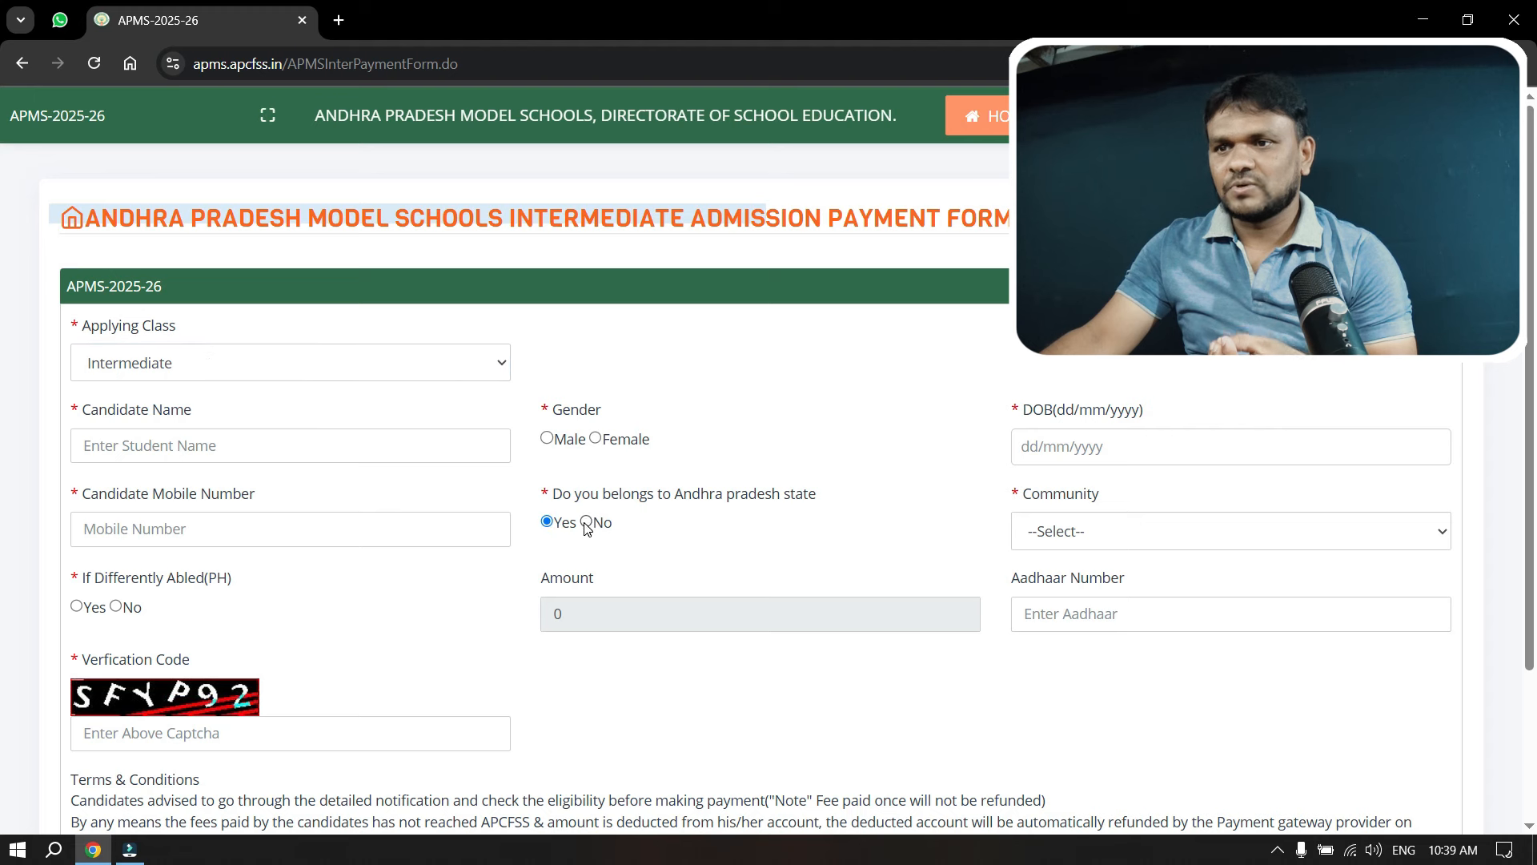
Step: Set the candidate's community to BC-C and then SC to compare the resulting fee amounts
{"action": "left_click", "coordinate": [1105, 532]}
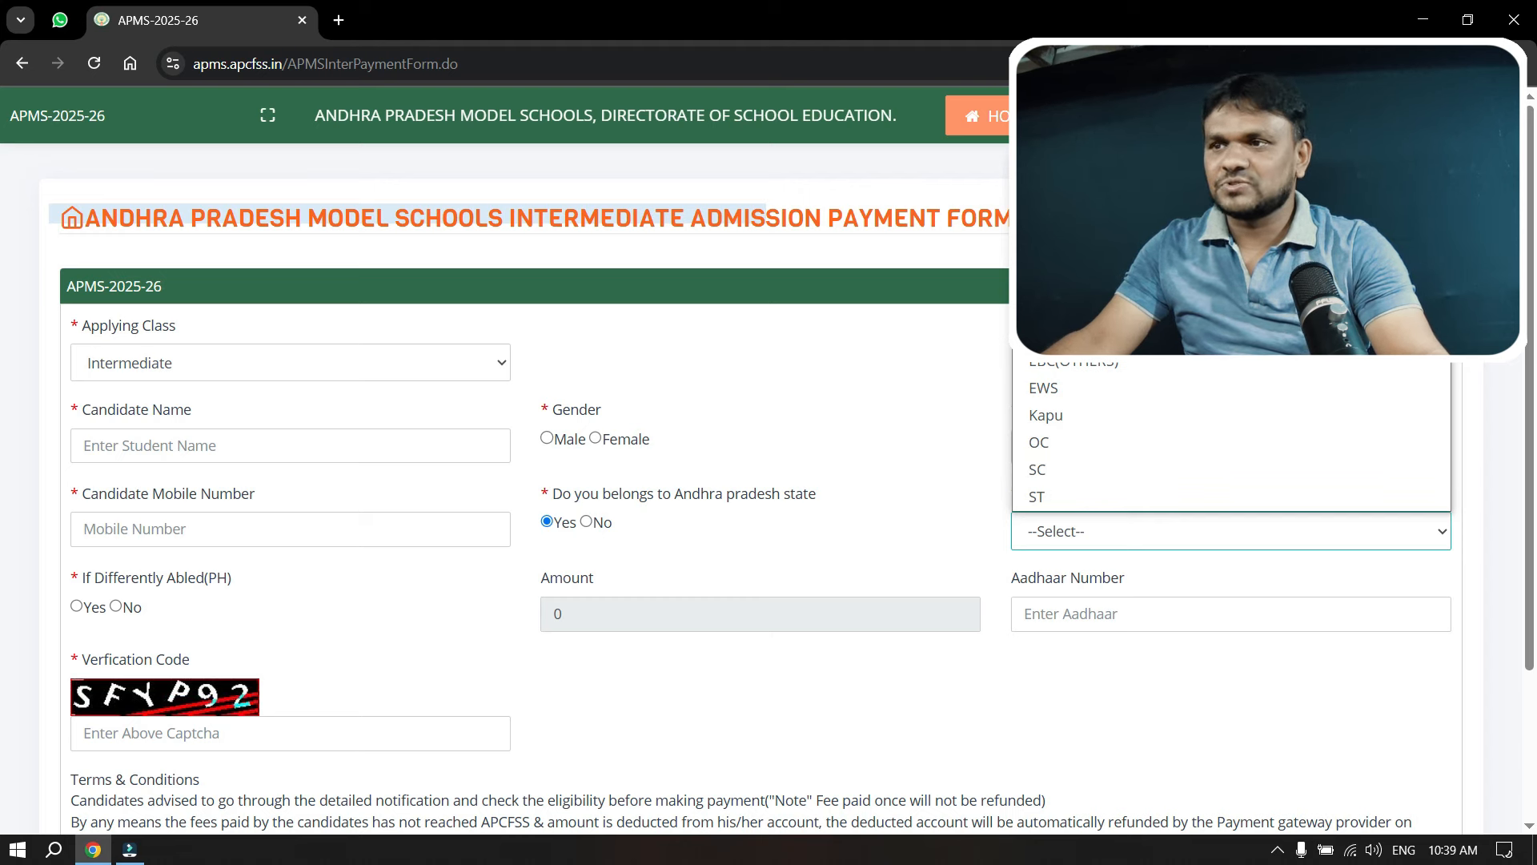
{"action": "left_click", "coordinate": [1077, 279]}
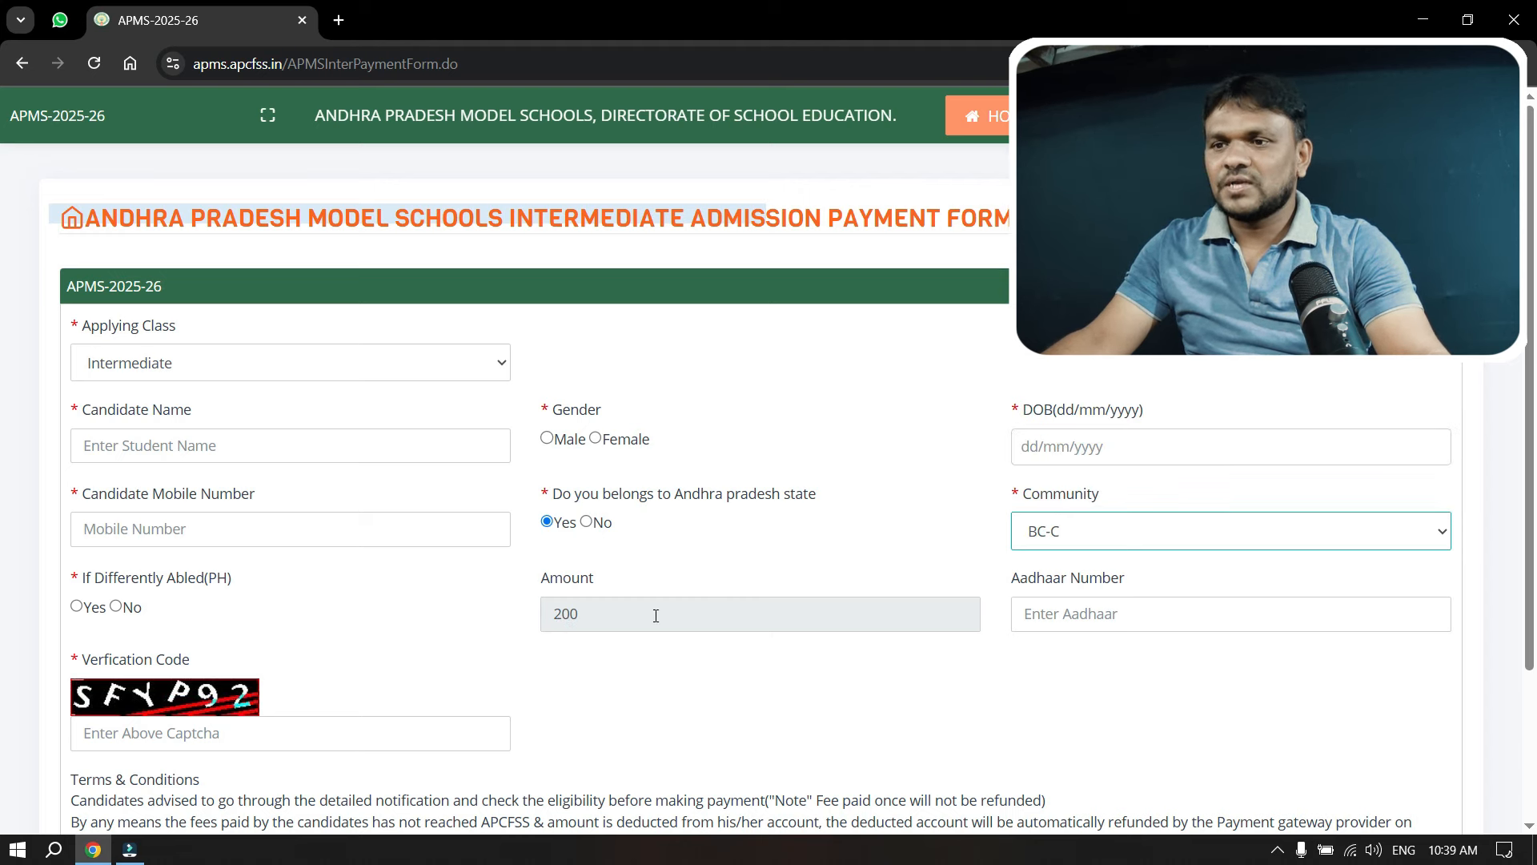
{"action": "left_click", "coordinate": [1077, 532]}
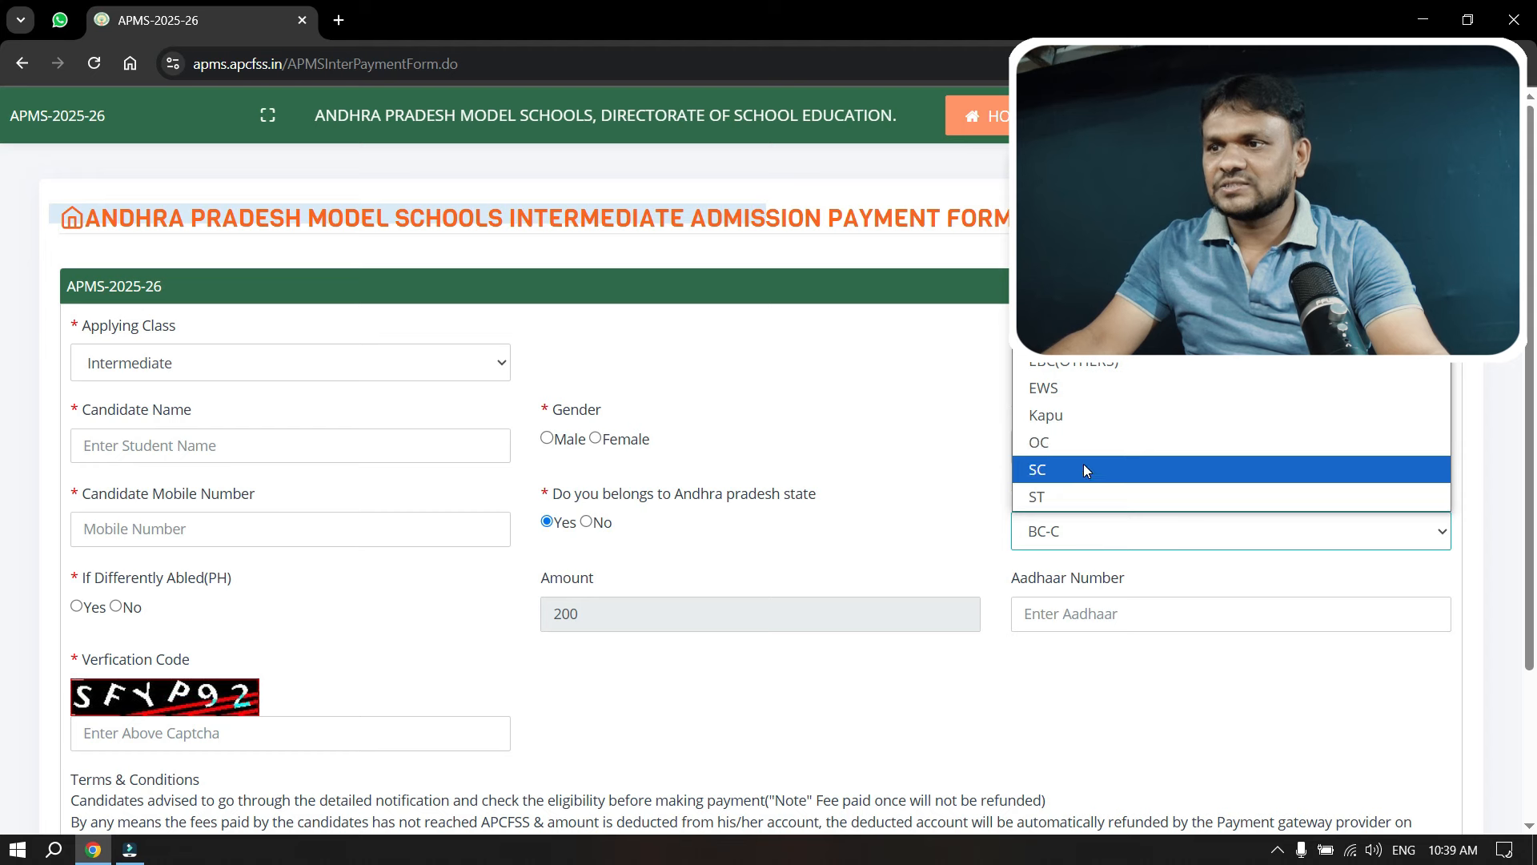
{"action": "left_click", "coordinate": [1083, 464]}
Step: Set the candidate's community to EBC(LISTED) and accept the payment form's Terms & Conditions
{"action": "left_click", "coordinate": [1038, 534]}
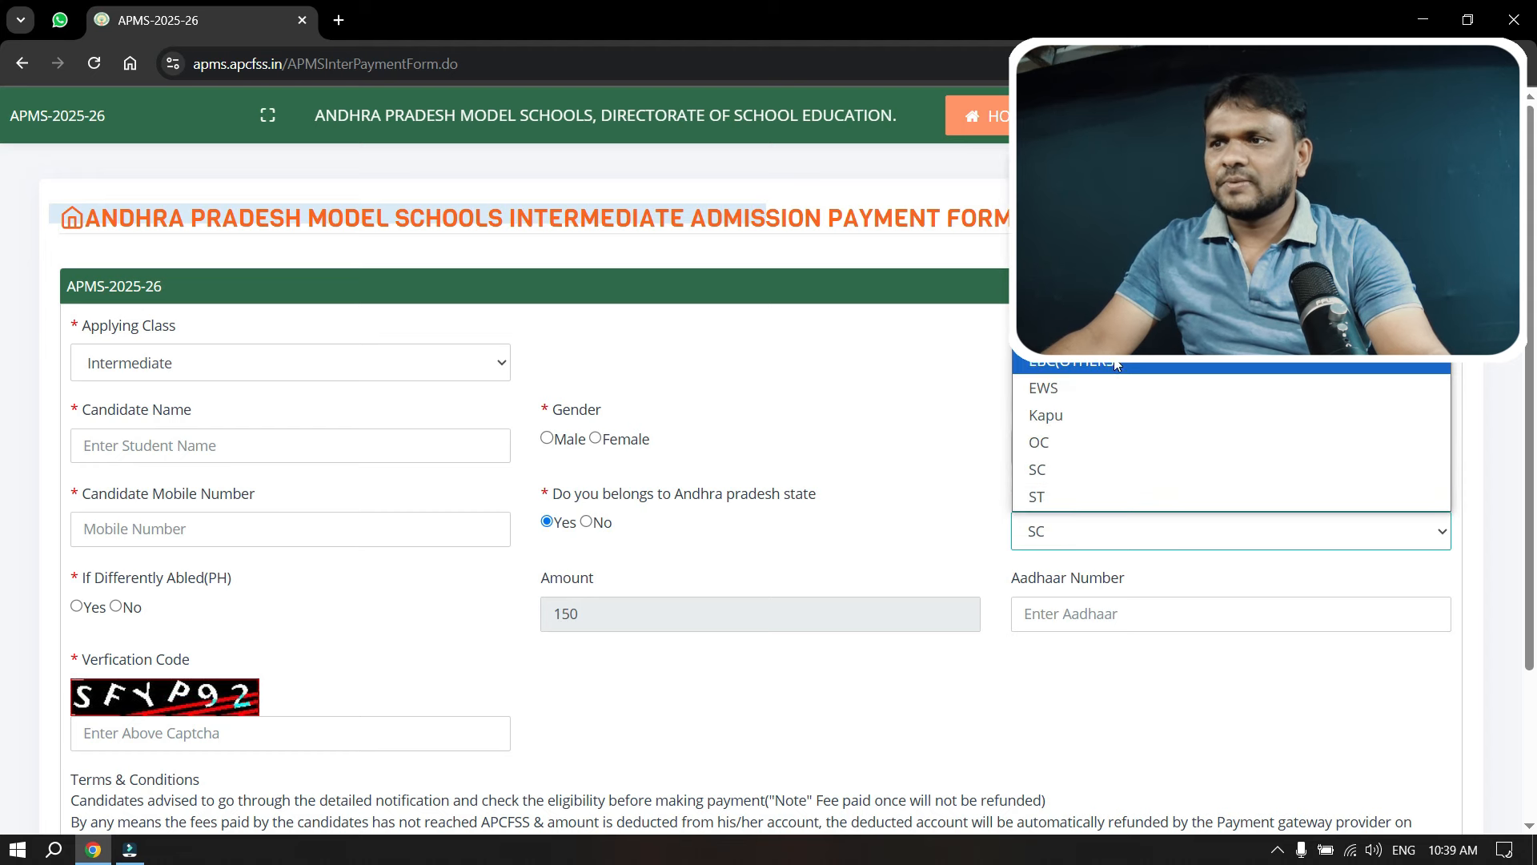
{"action": "left_click", "coordinate": [1057, 361]}
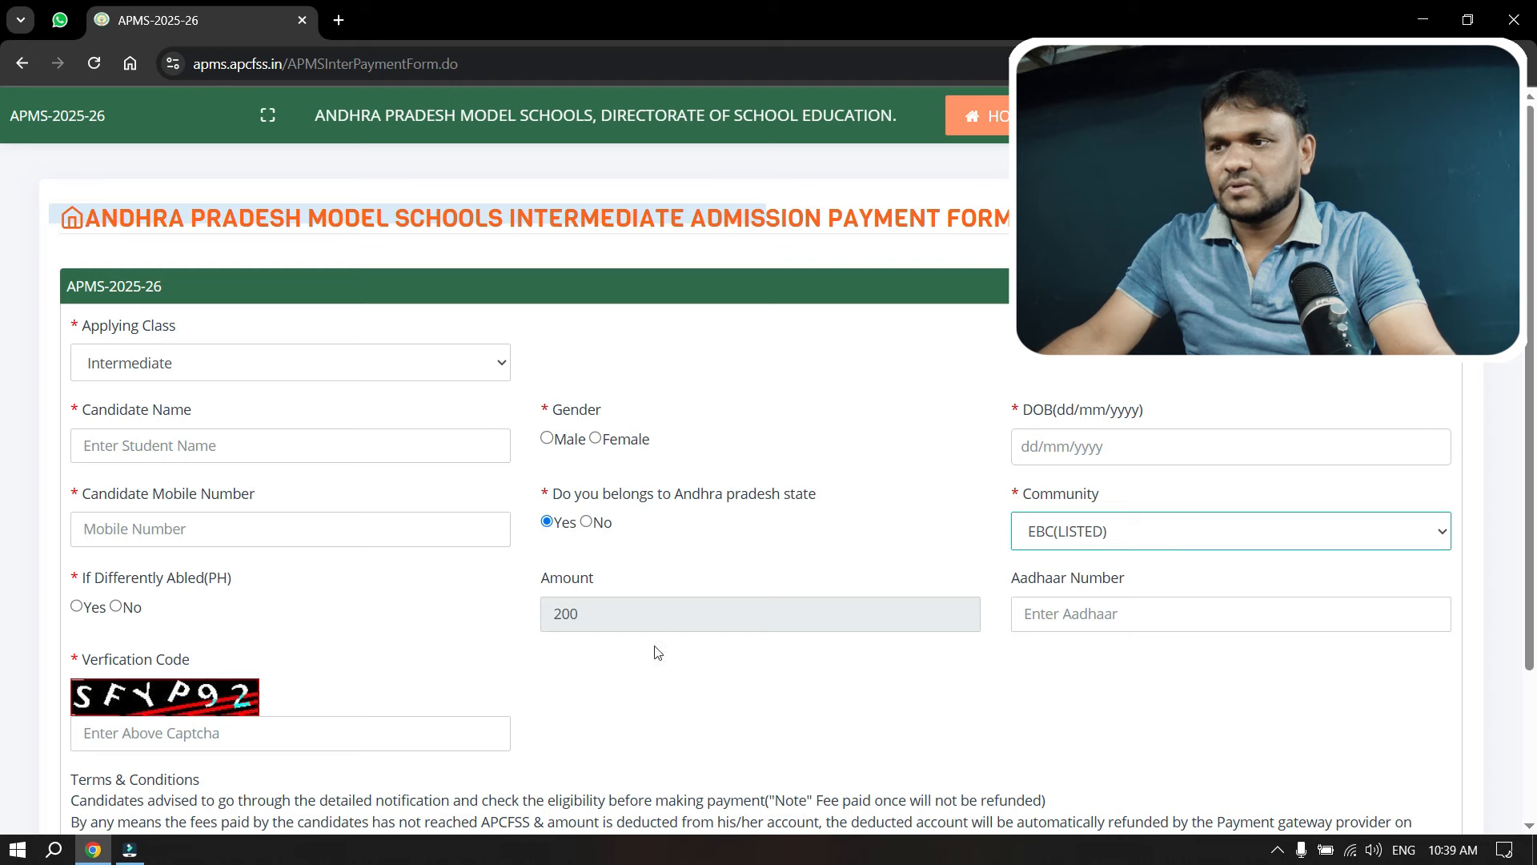
{"action": "left_click", "coordinate": [1106, 629]}
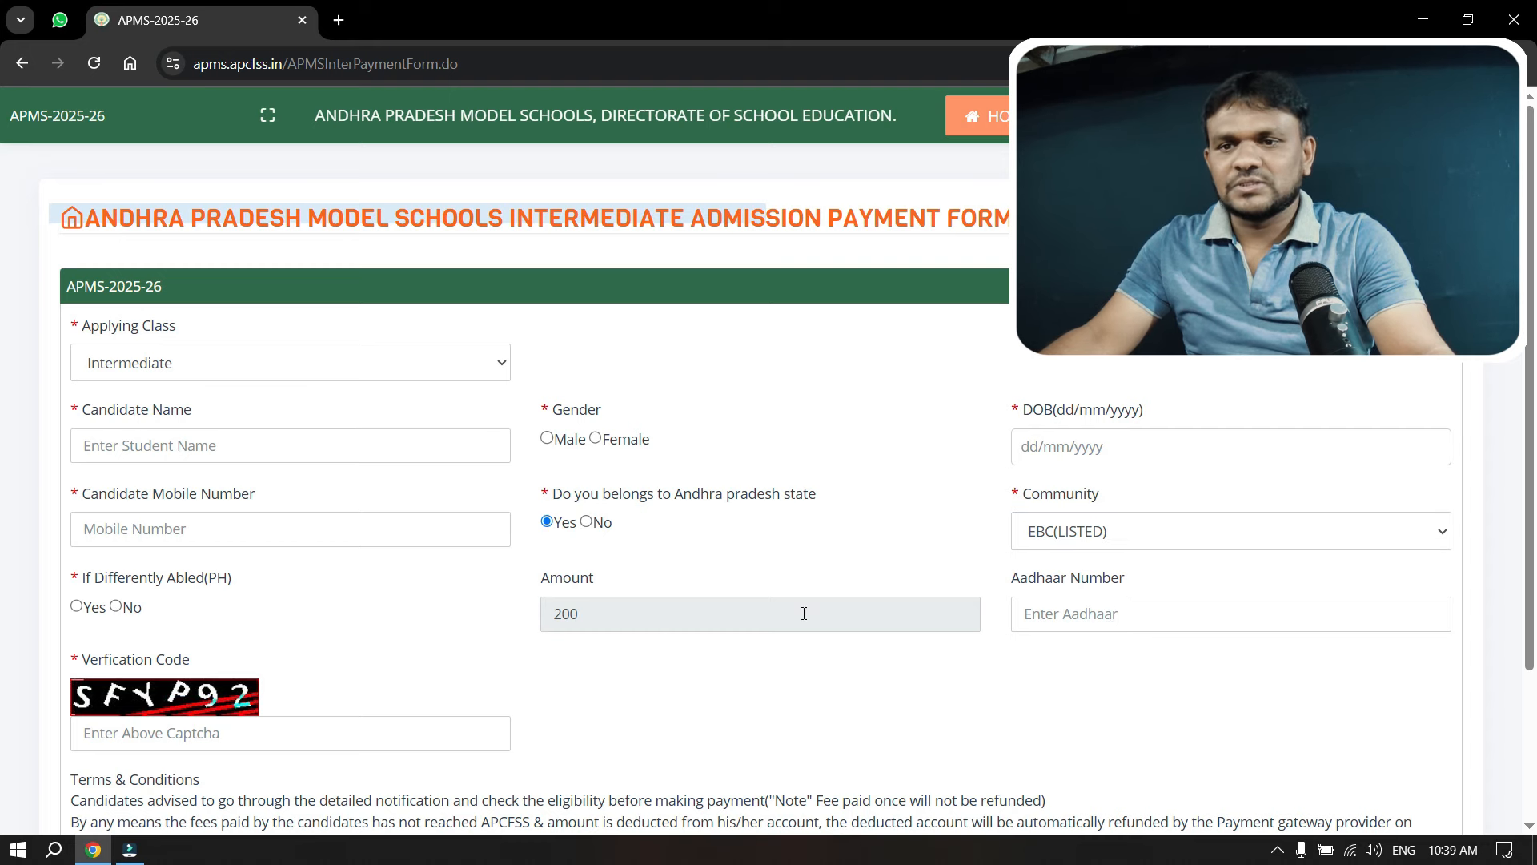
{"action": "scroll", "coordinate": [289, 735], "scroll_direction": "down", "scroll_amount": 3}
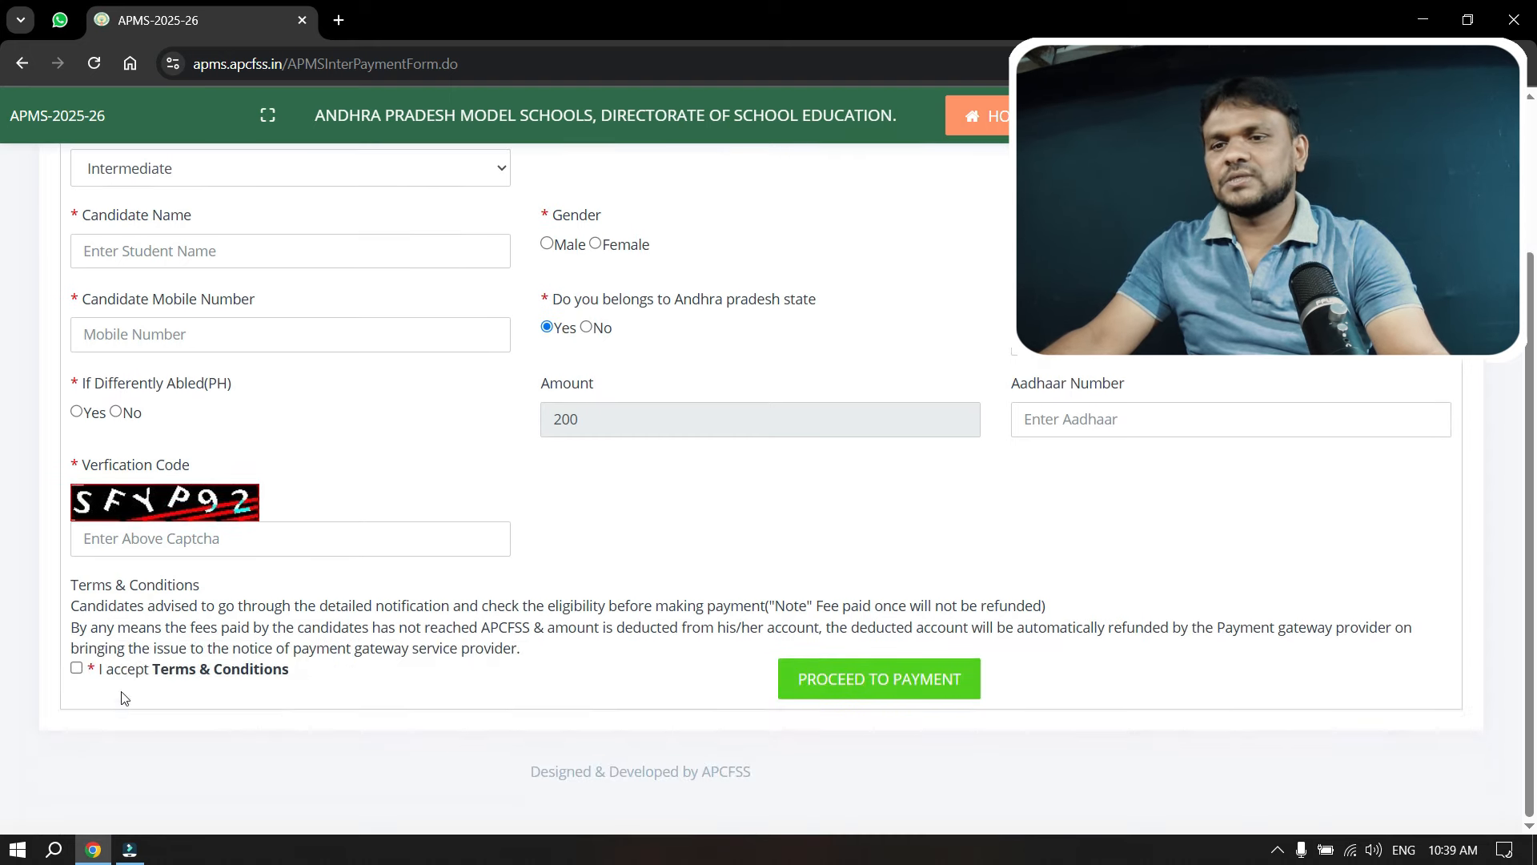
{"action": "left_click", "coordinate": [77, 669]}
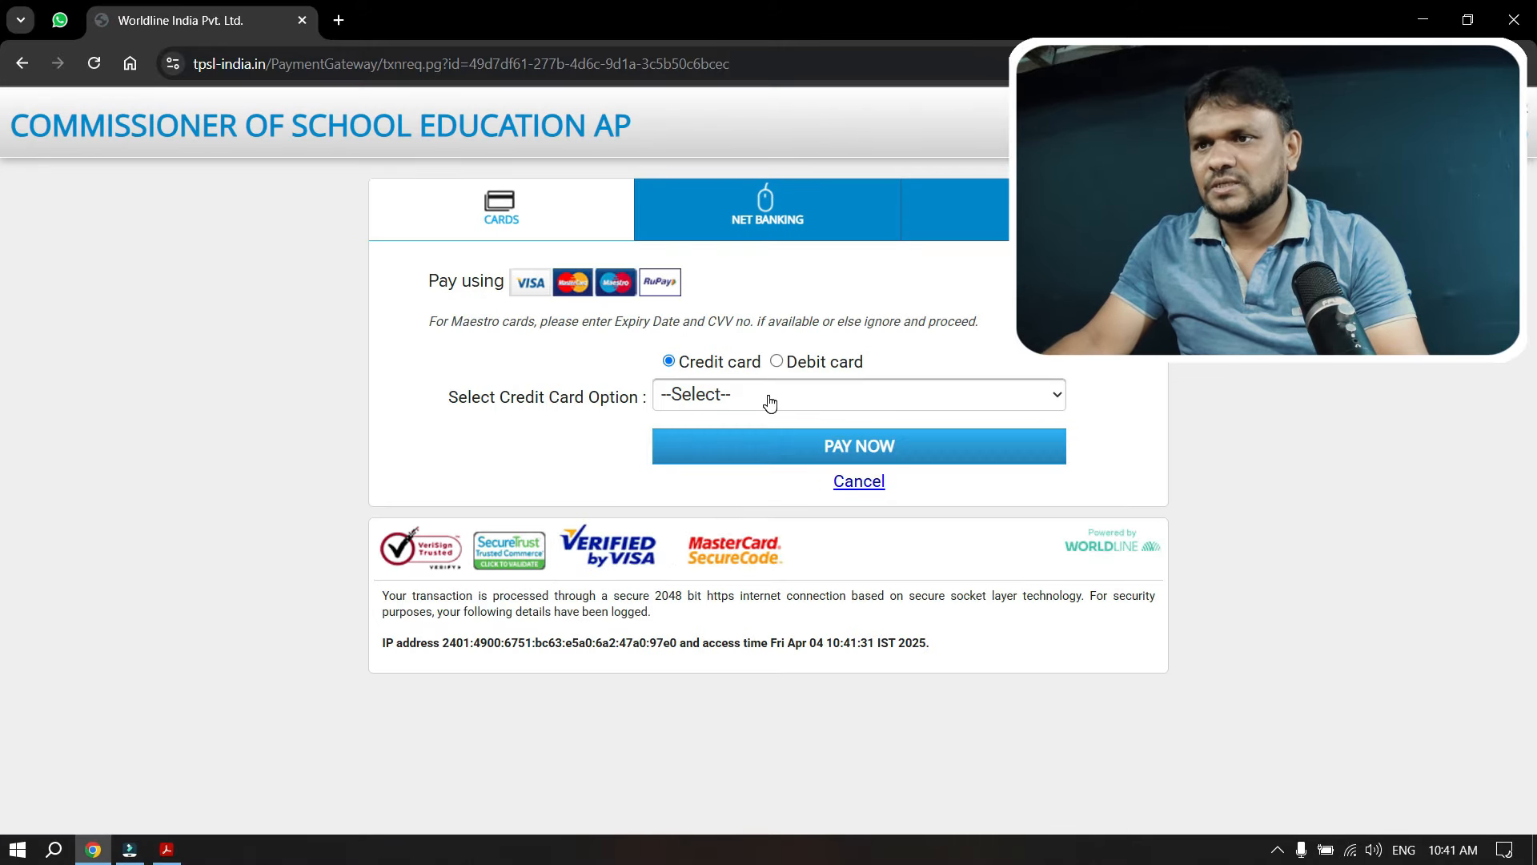
Step: Choose UPI as the payment method with PhonePe as the app, and open the choices for the UPI address suffix
{"action": "left_click", "coordinate": [954, 210]}
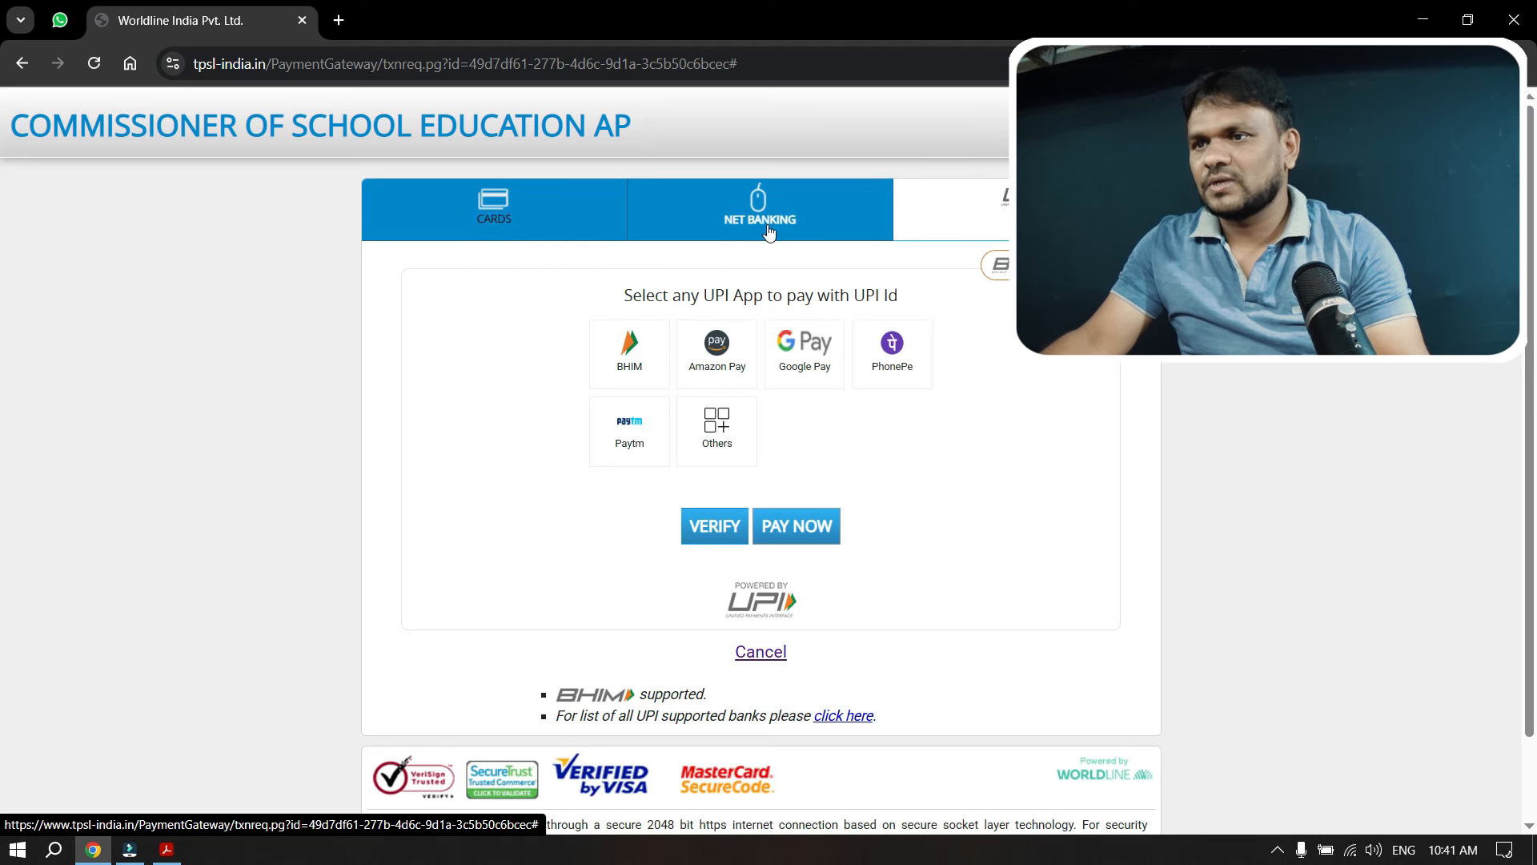
{"action": "left_click", "coordinate": [893, 352]}
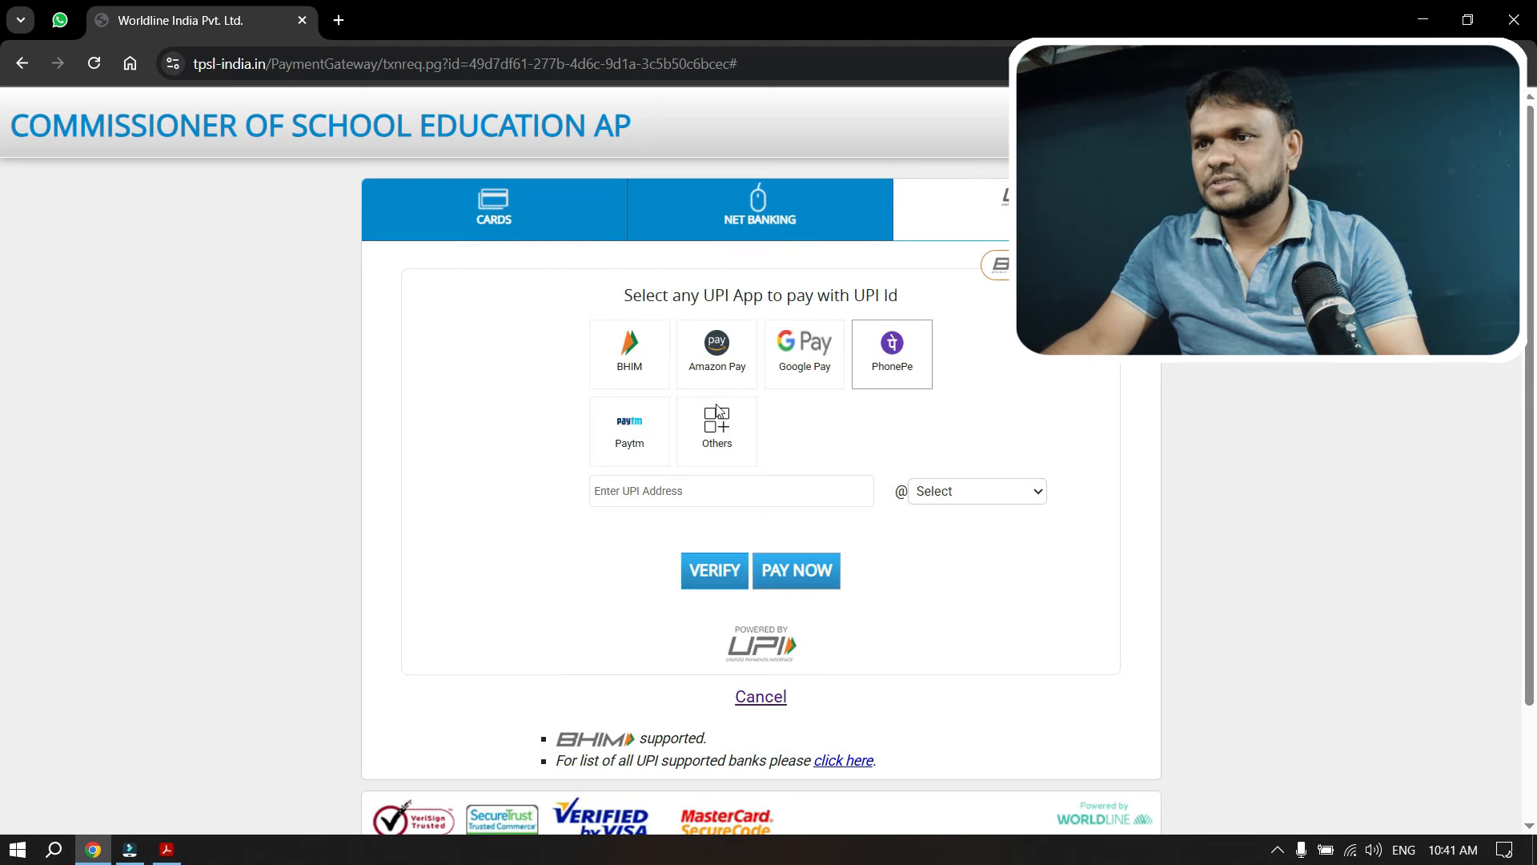
{"action": "left_click", "coordinate": [978, 498]}
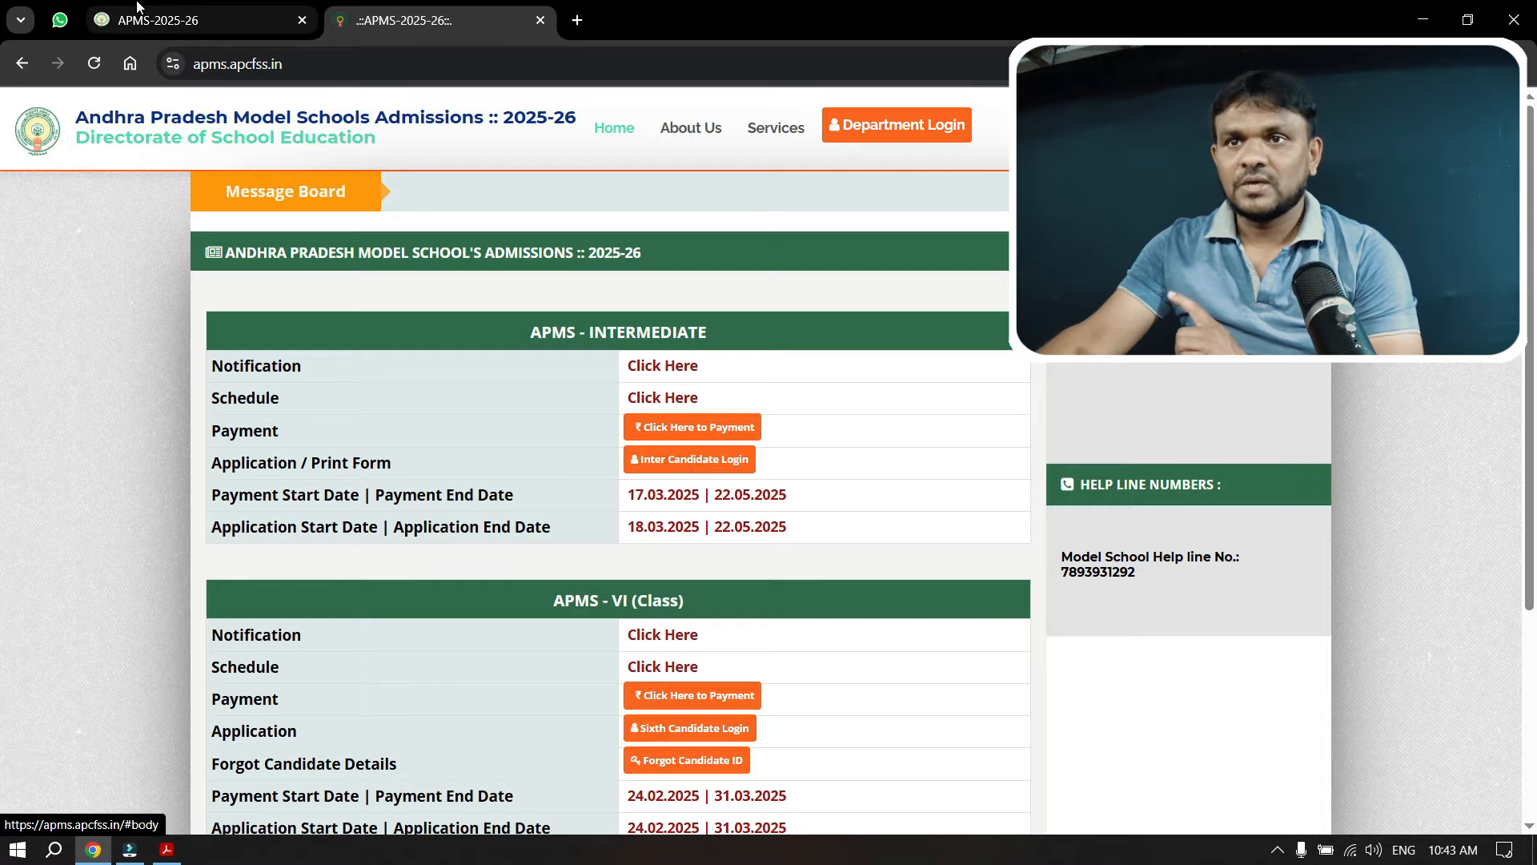
Step: Return from the admissions home page to the candidate's payment session and open the Inter Application form
{"action": "left_click", "coordinate": [200, 20]}
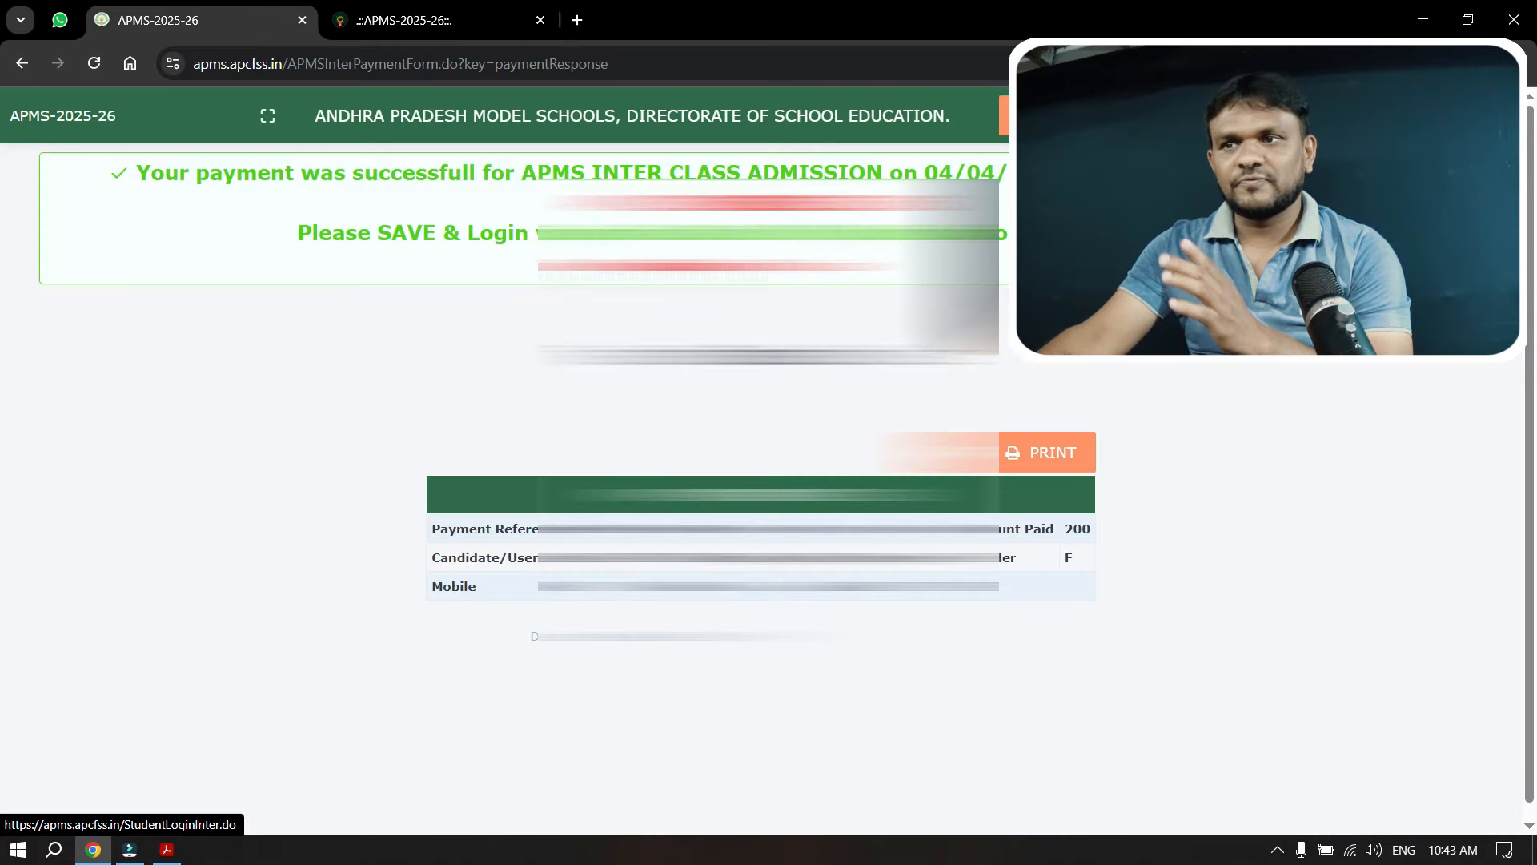
{"action": "left_click", "coordinate": [769, 356]}
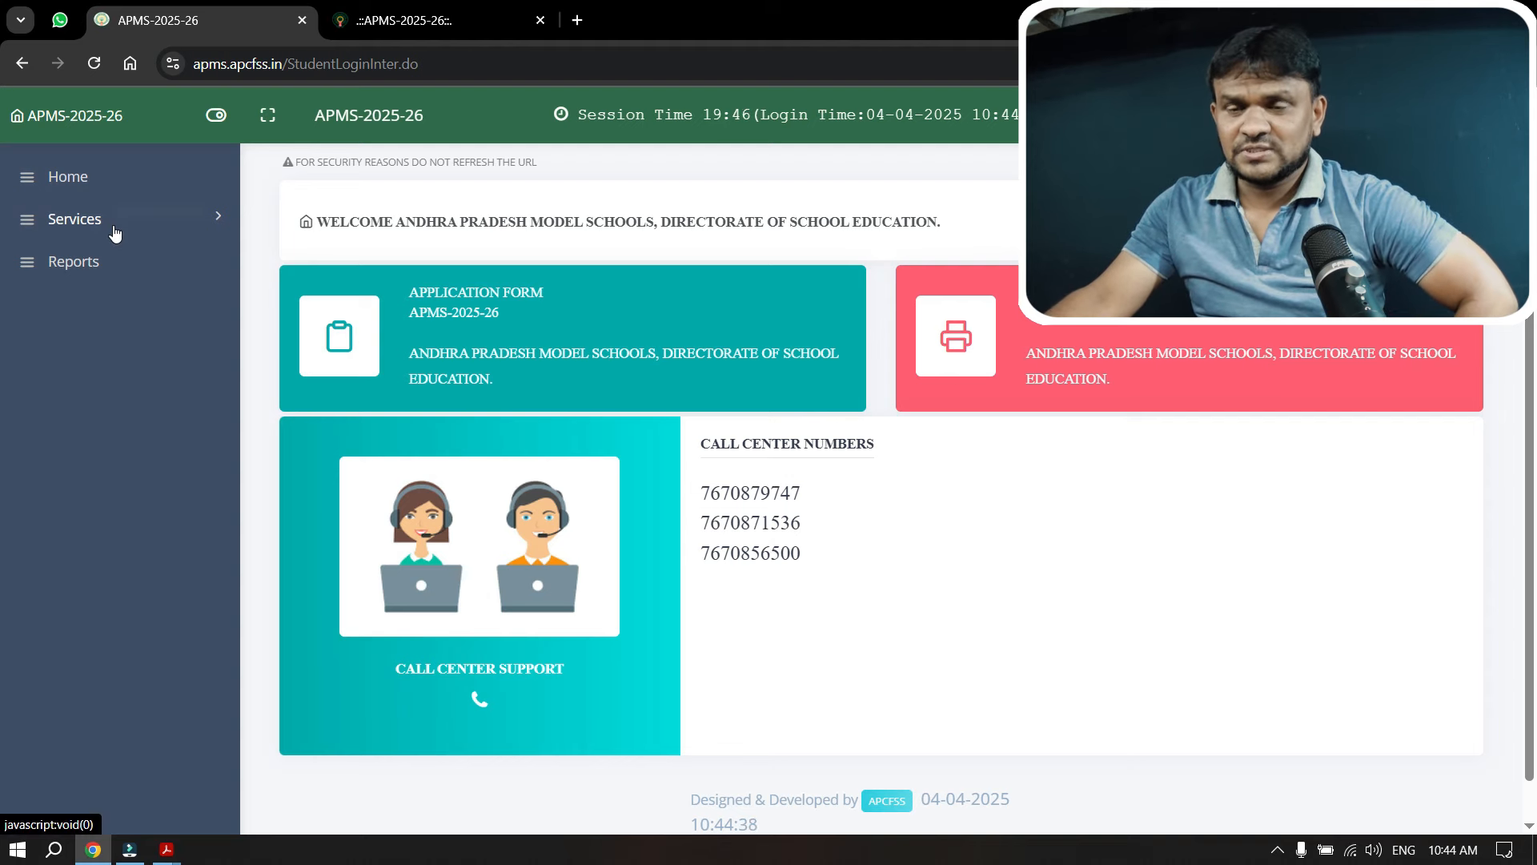
{"action": "left_click", "coordinate": [115, 231]}
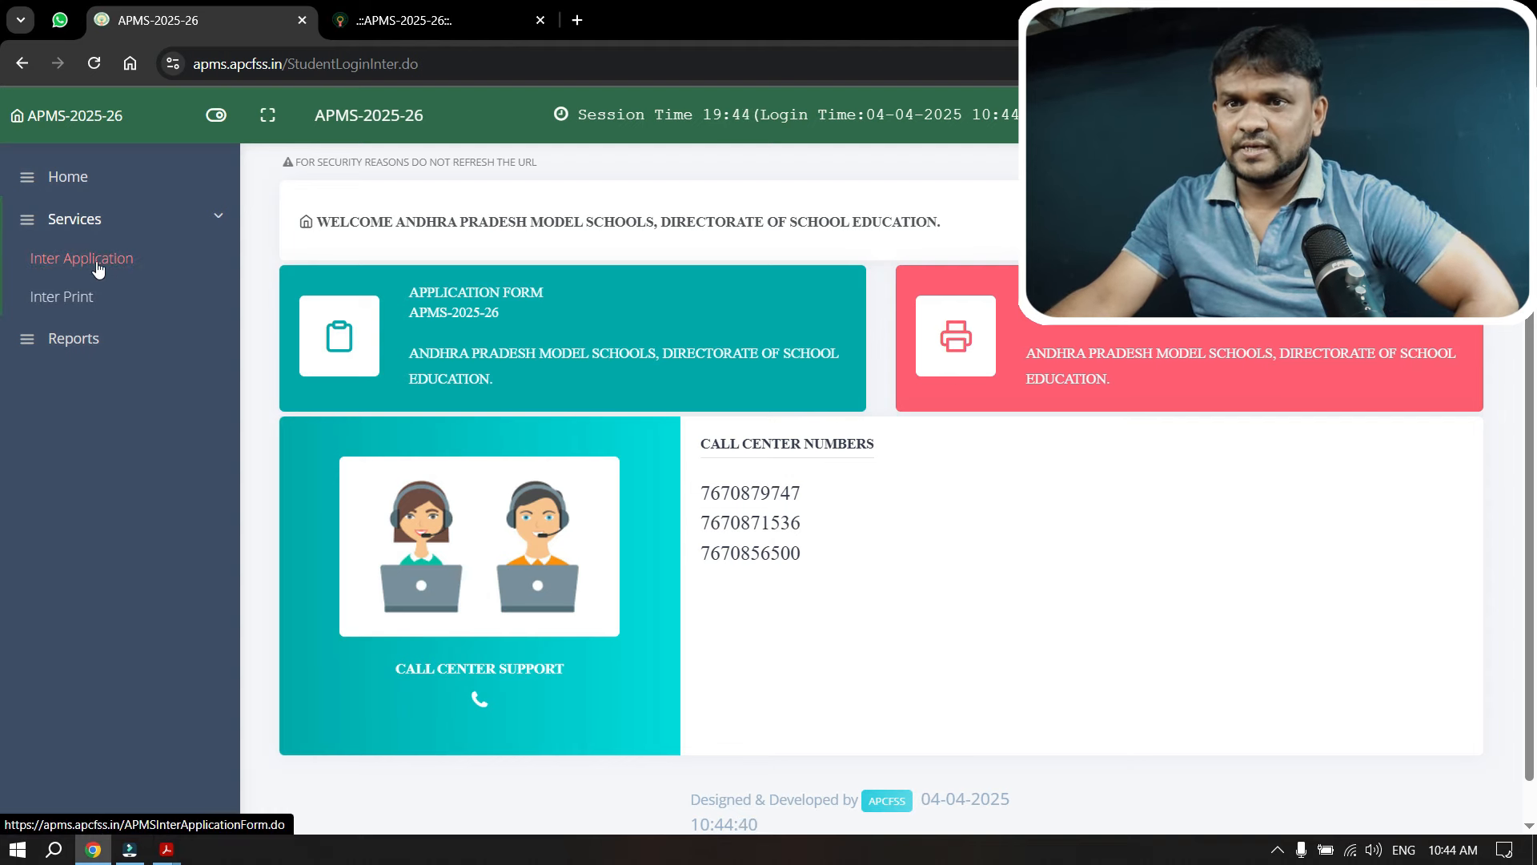
{"action": "left_click", "coordinate": [101, 267]}
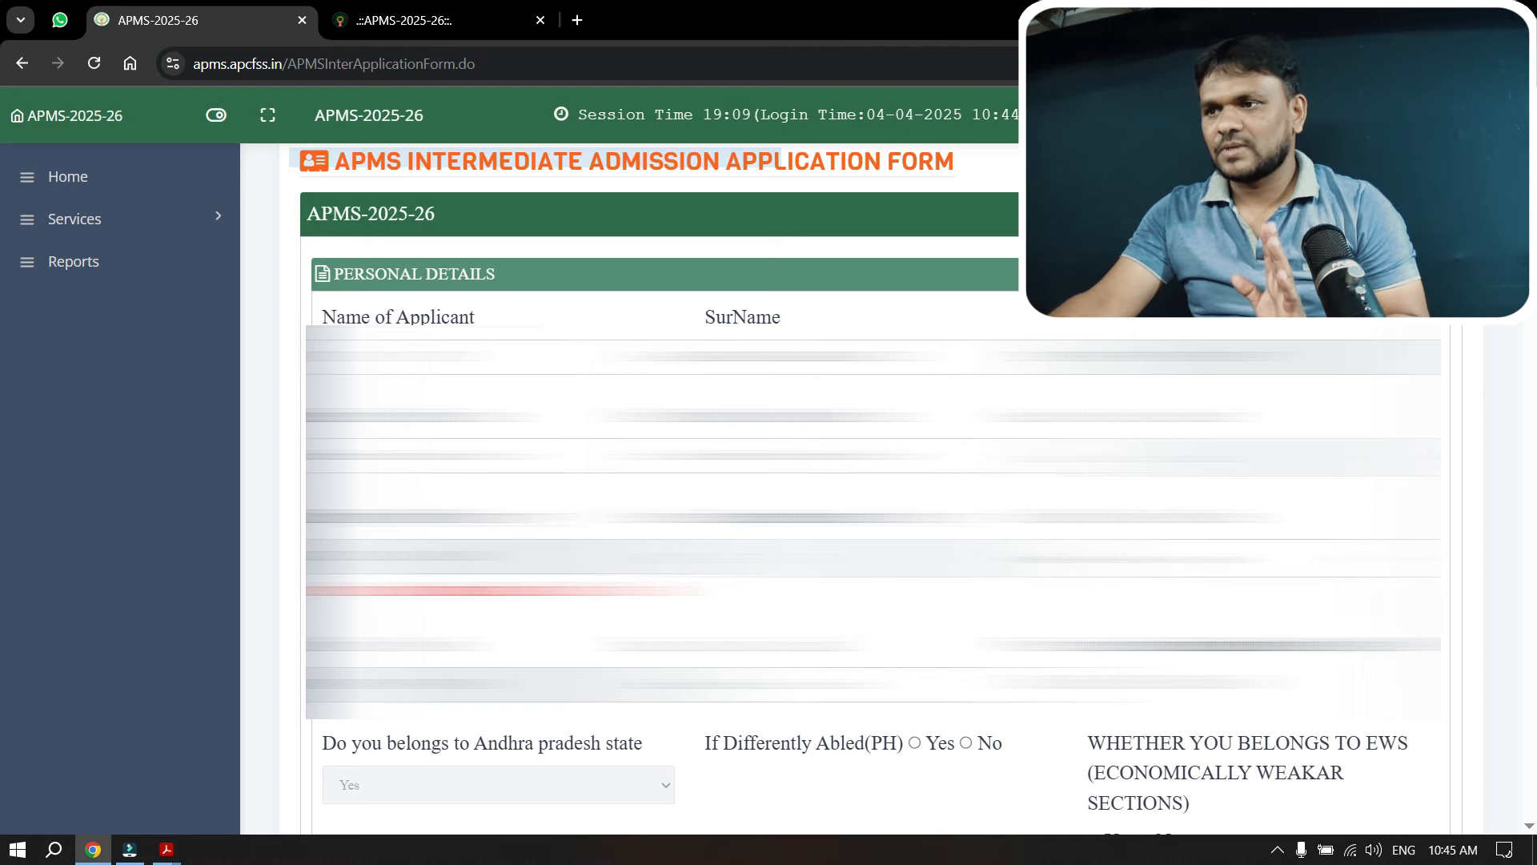
Step: Answer No to Differently Abled, set the communication address district to ANAKAPALLI, and open its mandal choices
{"action": "left_click", "coordinate": [1263, 558]}
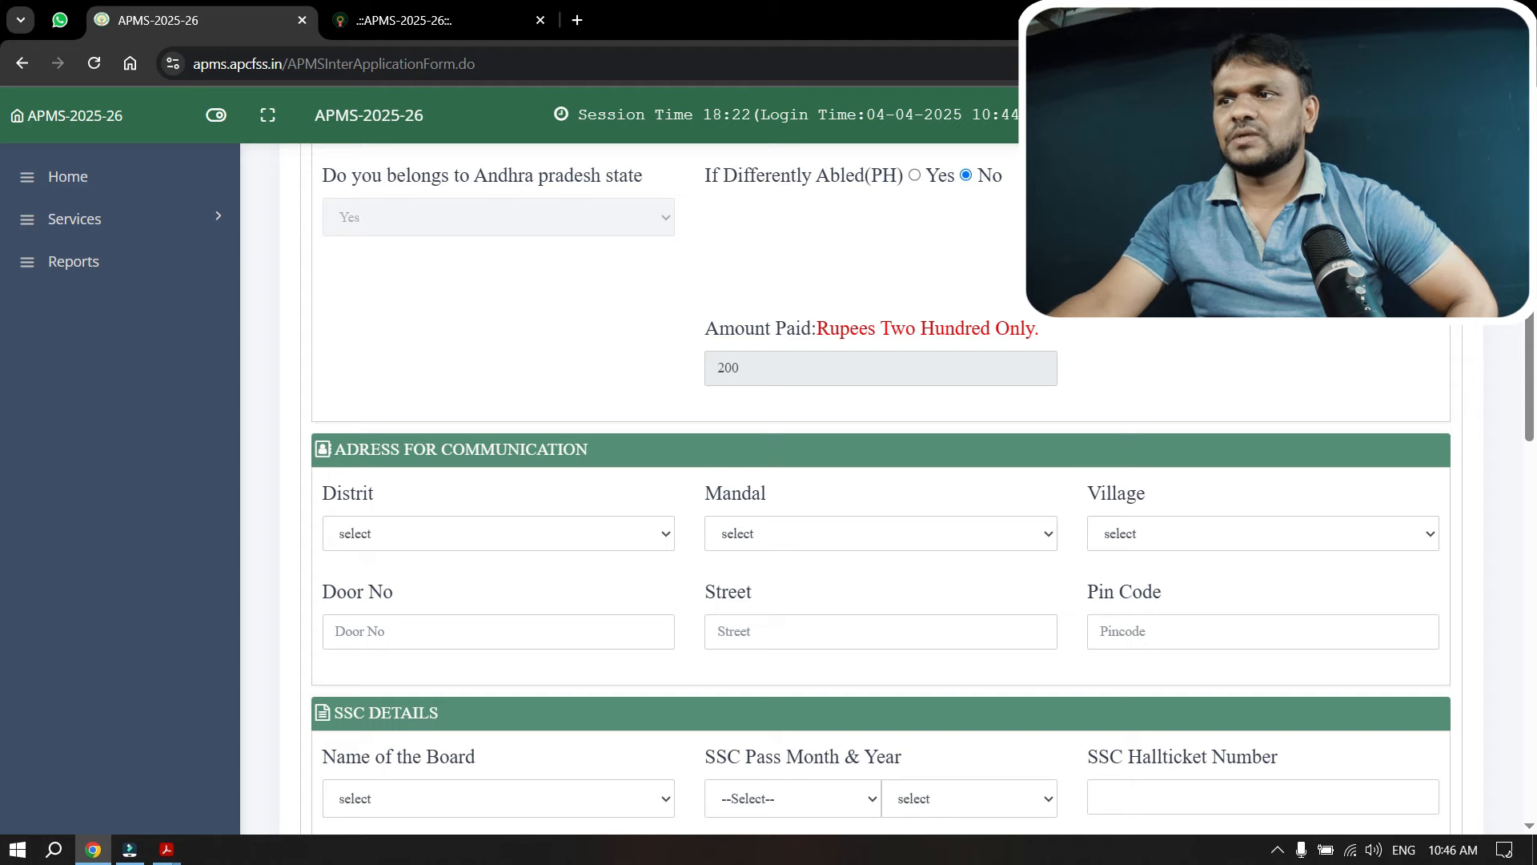
{"action": "scroll", "coordinate": [1226, 400], "scroll_direction": "down", "scroll_amount": 3}
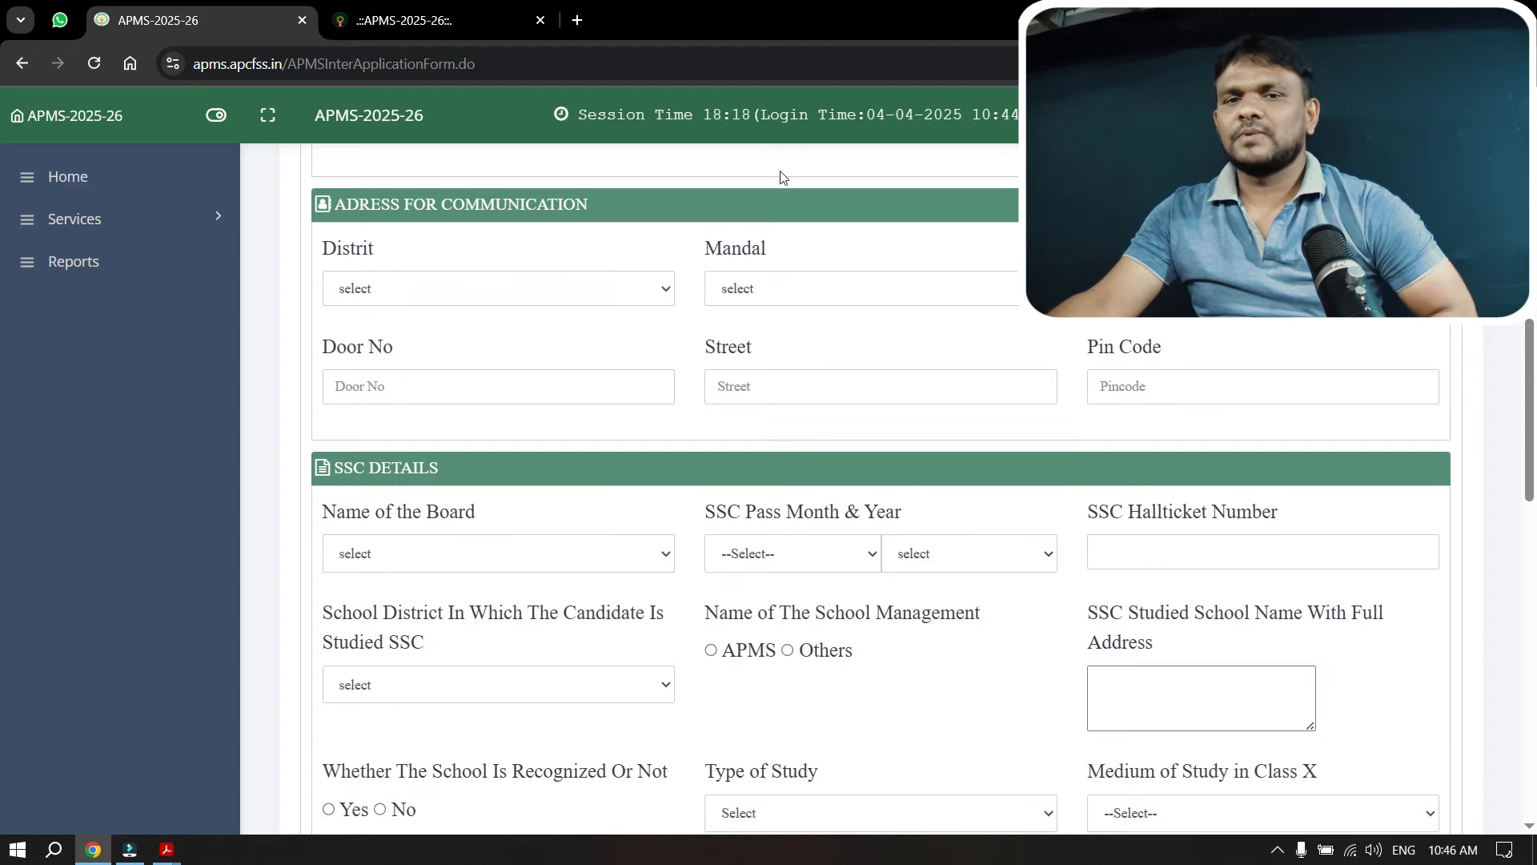
{"action": "left_click", "coordinate": [453, 290]}
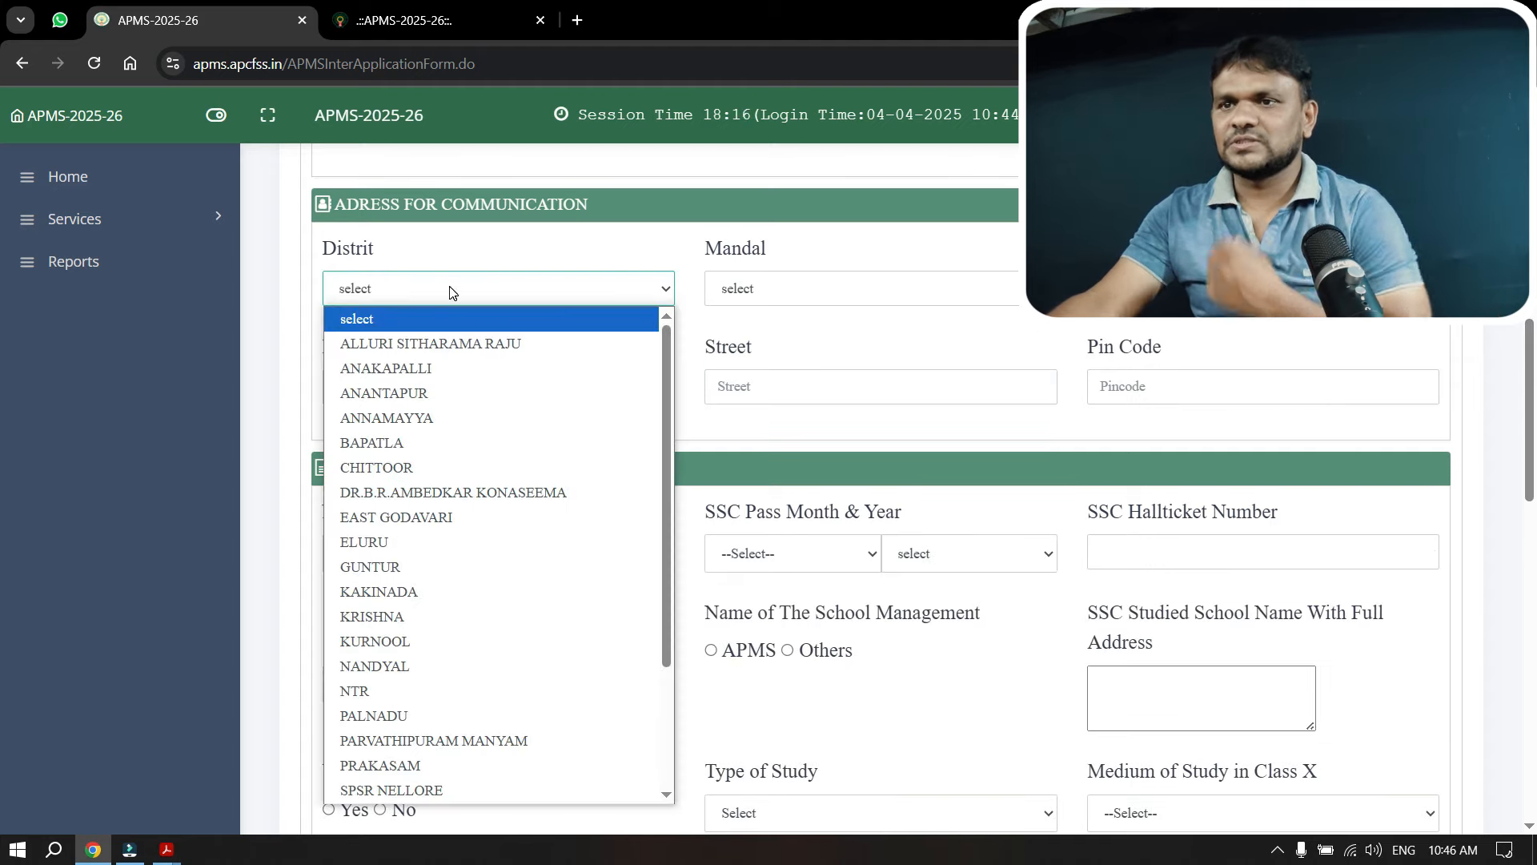
{"action": "left_click", "coordinate": [384, 365]}
{"action": "left_click", "coordinate": [882, 291]}
{"action": "left_click", "coordinate": [882, 291]}
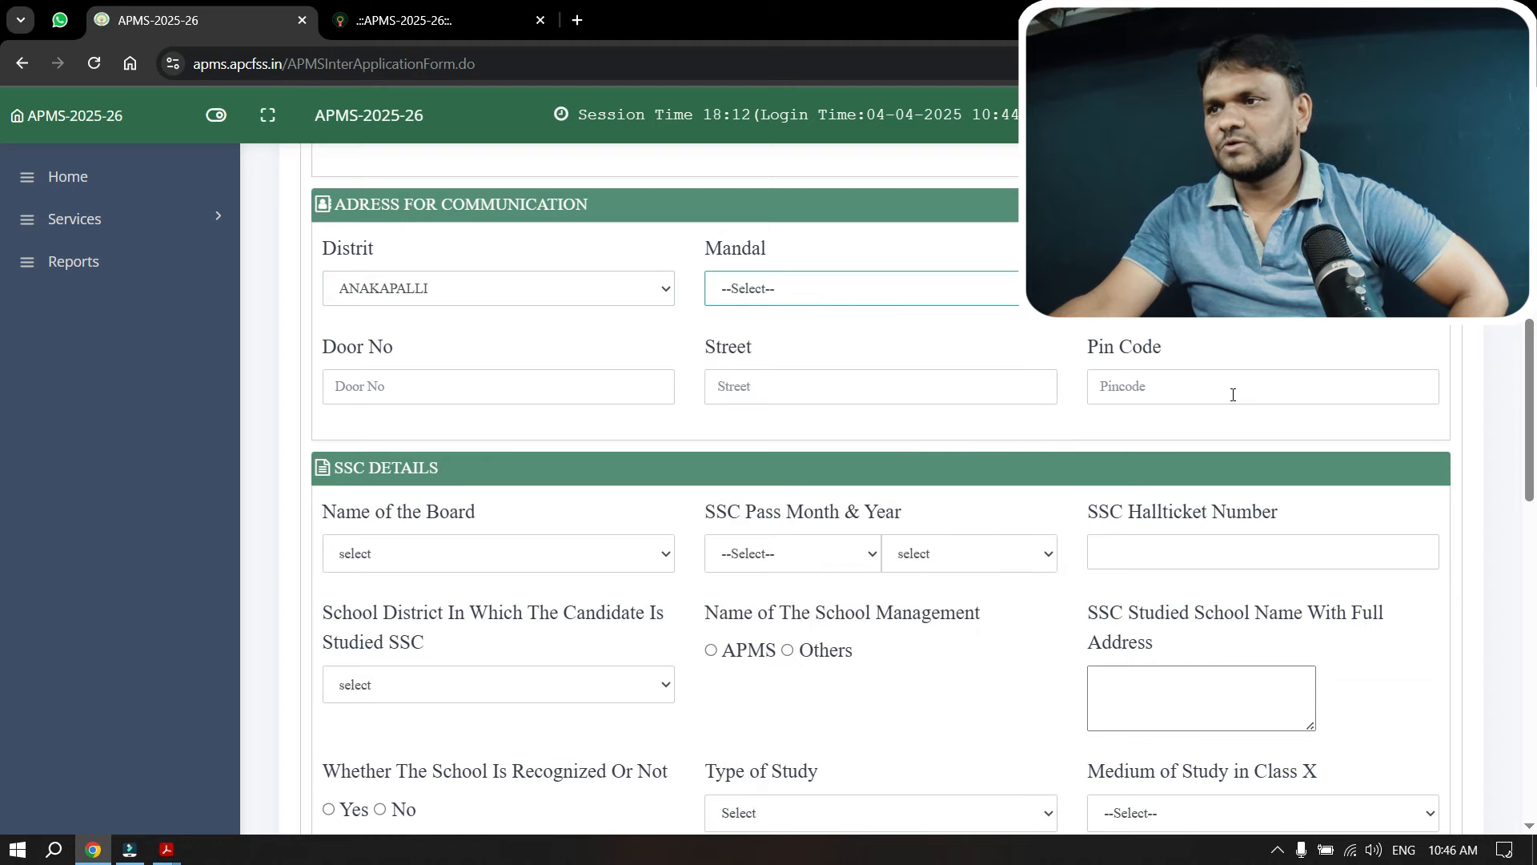
Step: Set the SSC board to Board of Secondary Education,AP and the SSC pass month and year to April 2025
{"action": "scroll", "coordinate": [1531, 409], "scroll_direction": "down", "scroll_amount": 3}
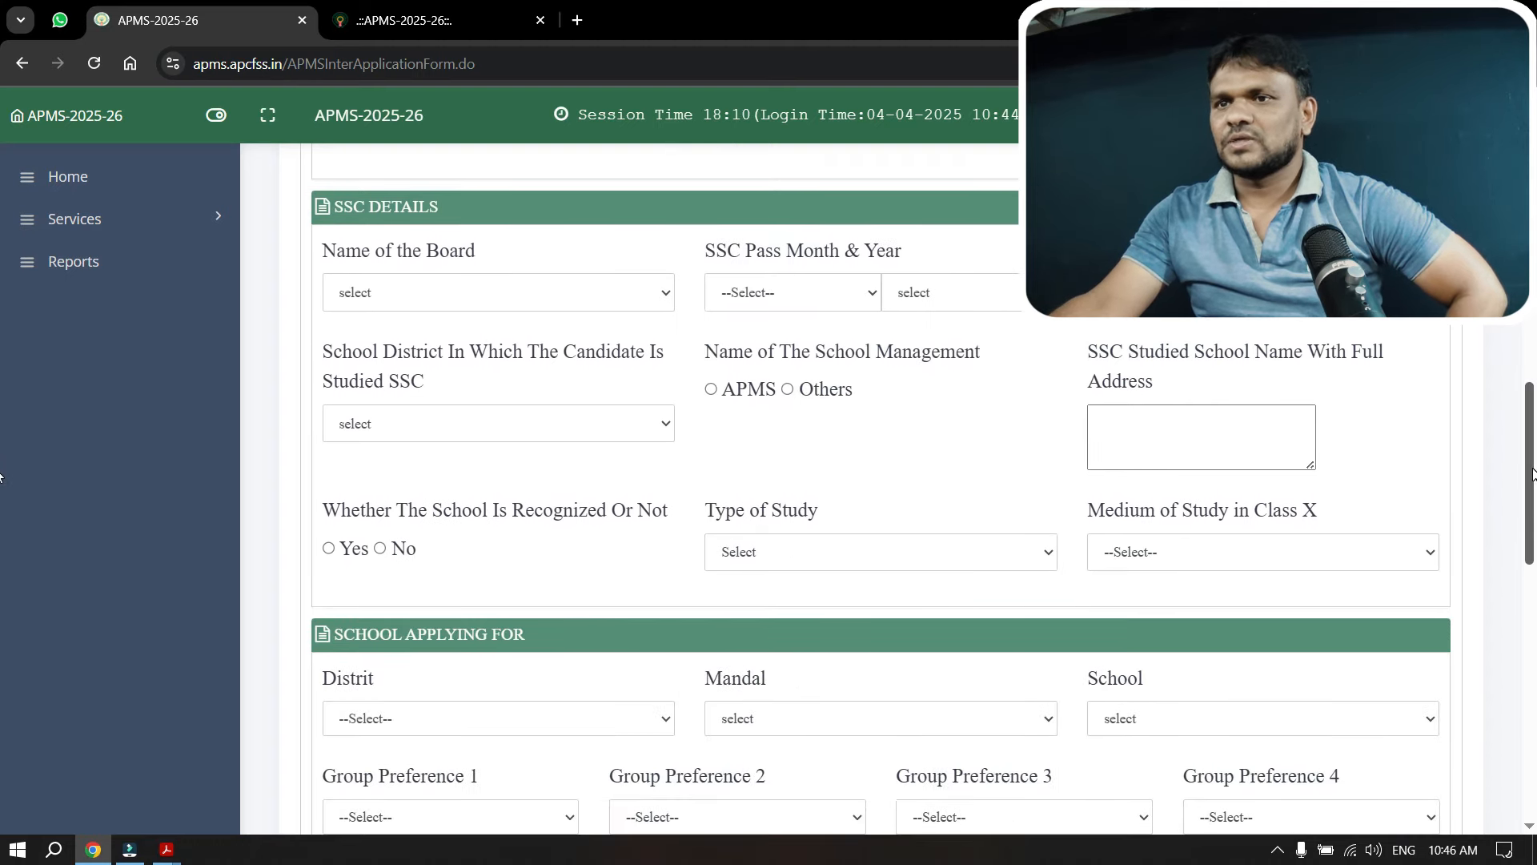
{"action": "left_click", "coordinate": [453, 294]}
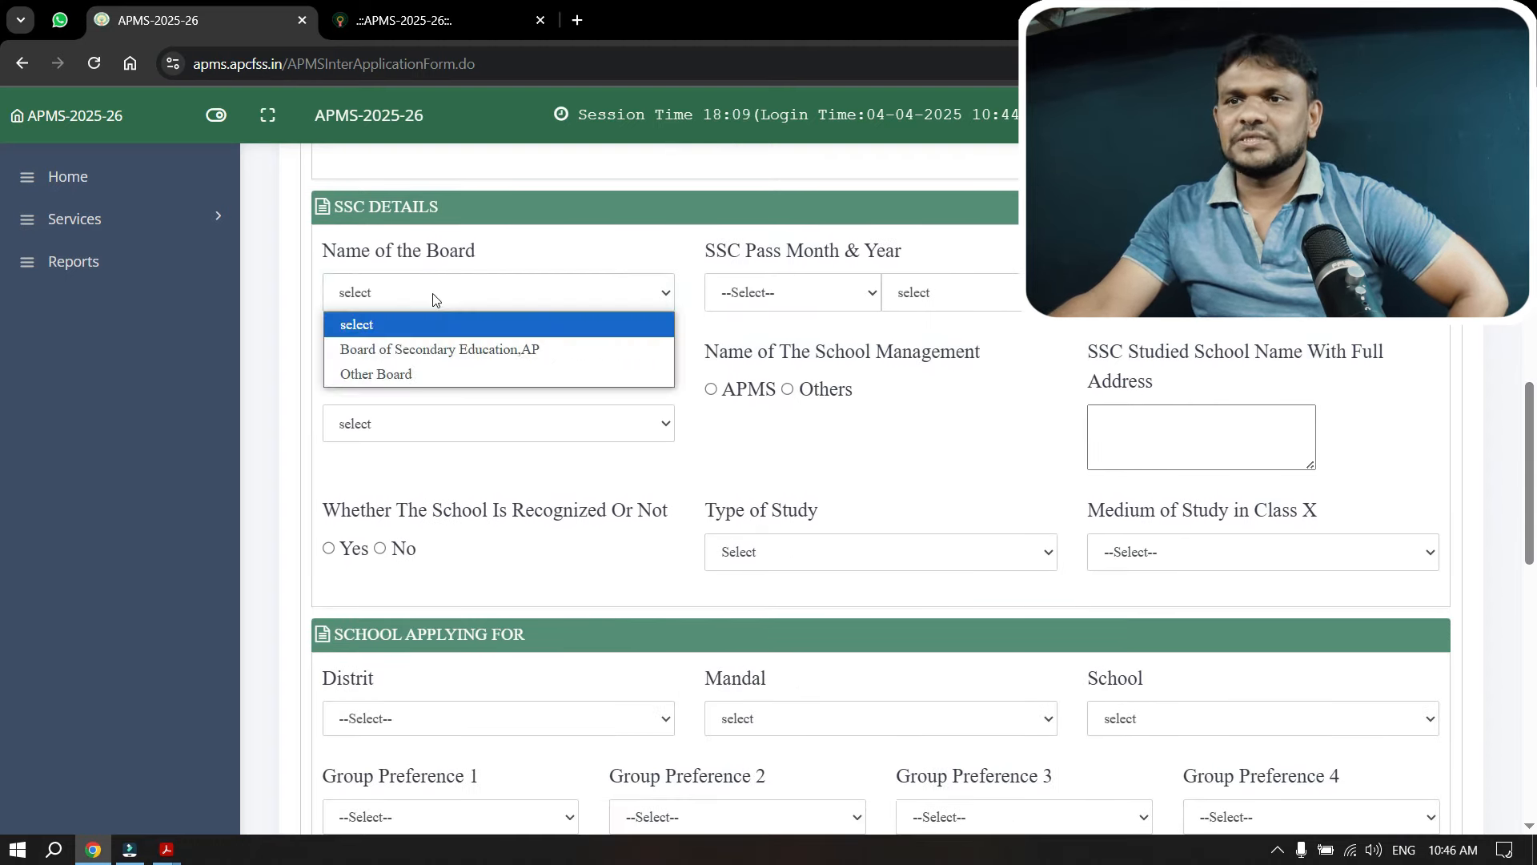
{"action": "left_click", "coordinate": [434, 349]}
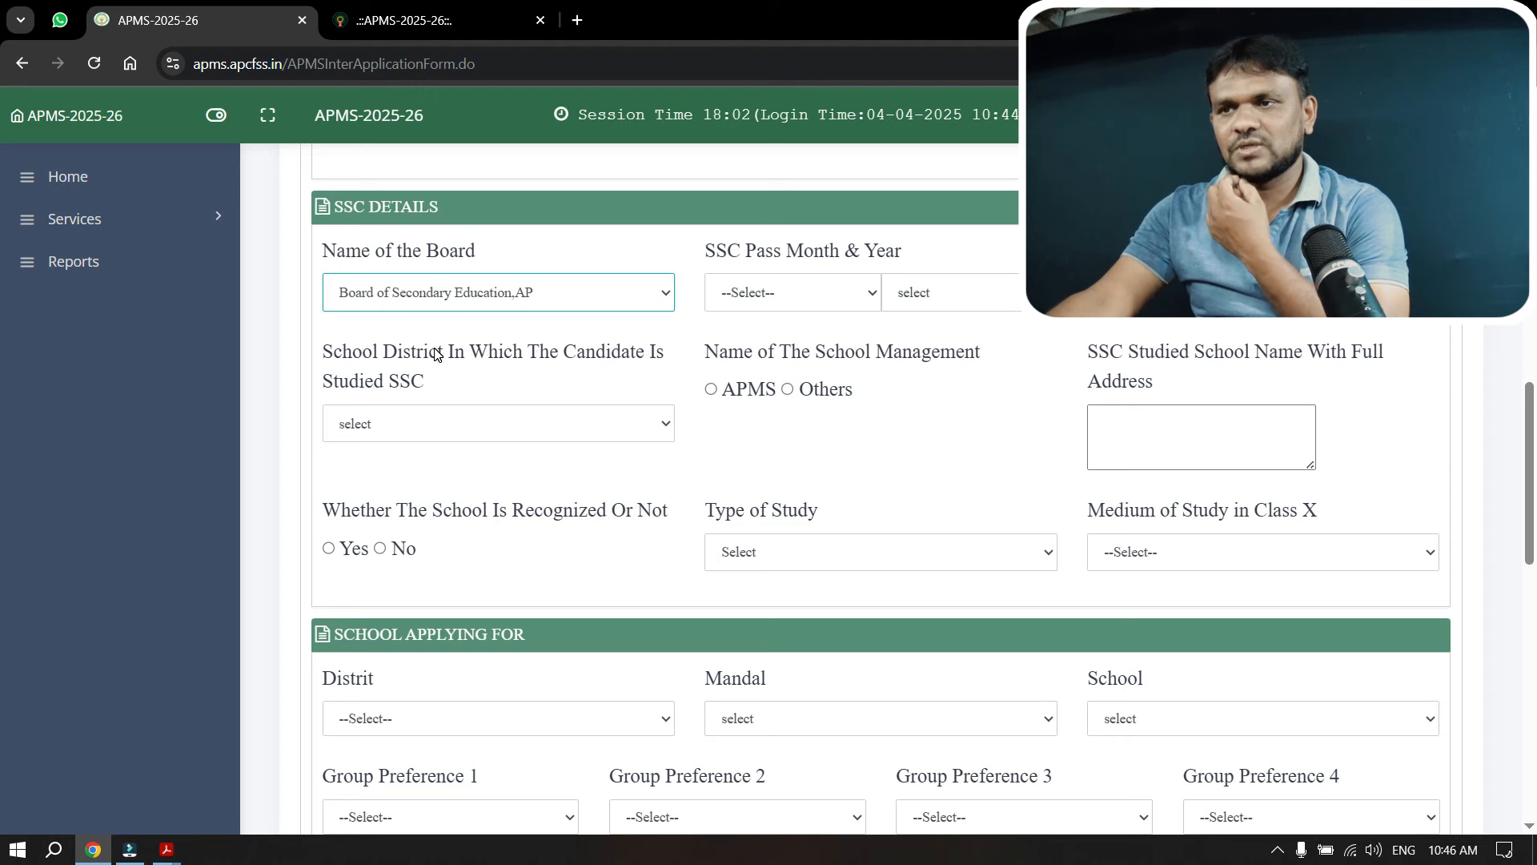
{"action": "left_click", "coordinate": [805, 295]}
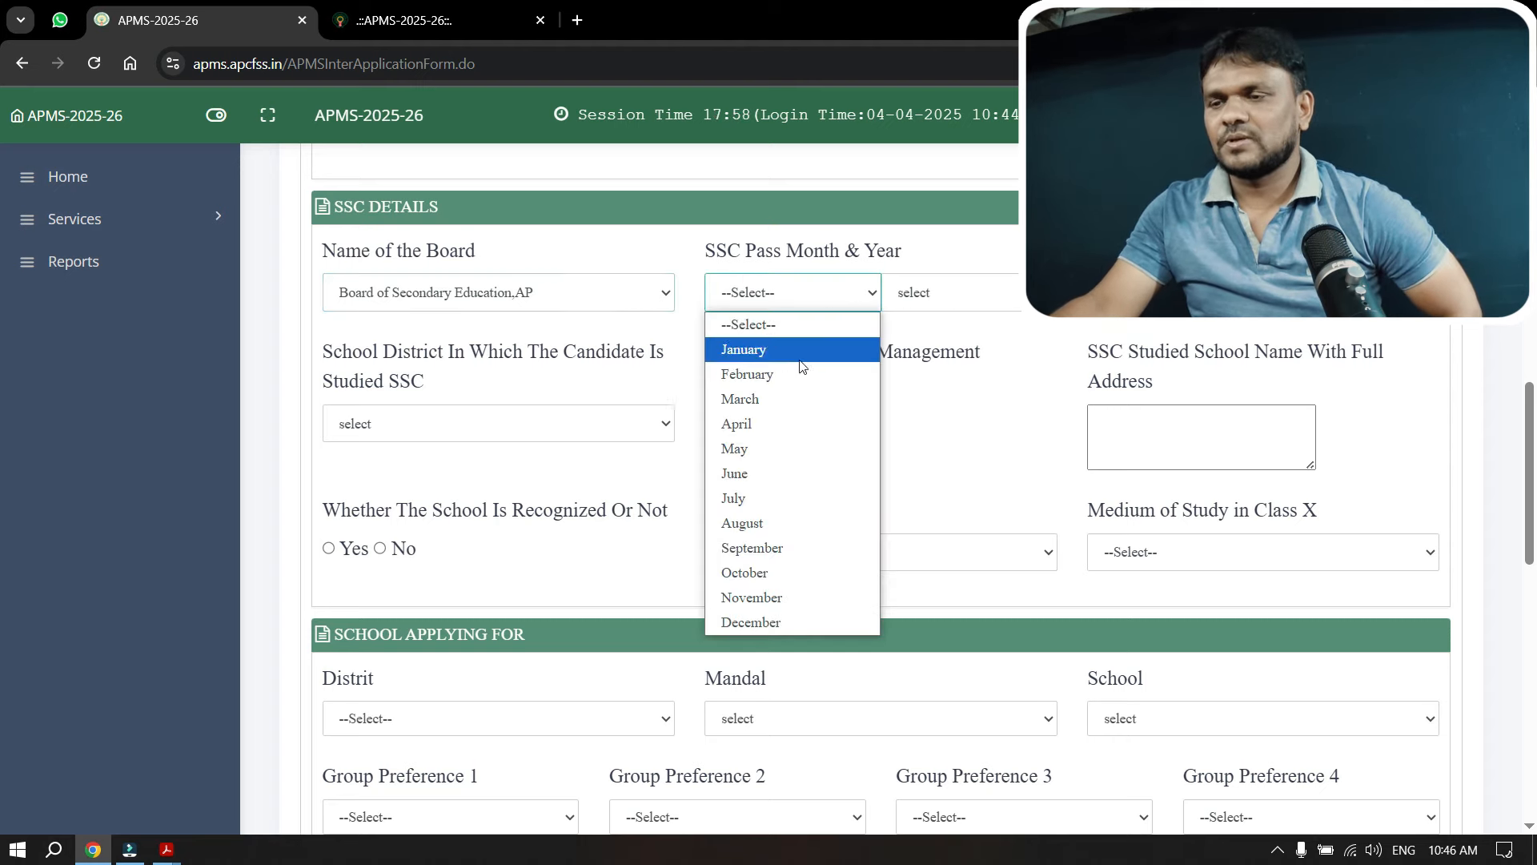
{"action": "left_click", "coordinate": [964, 268]}
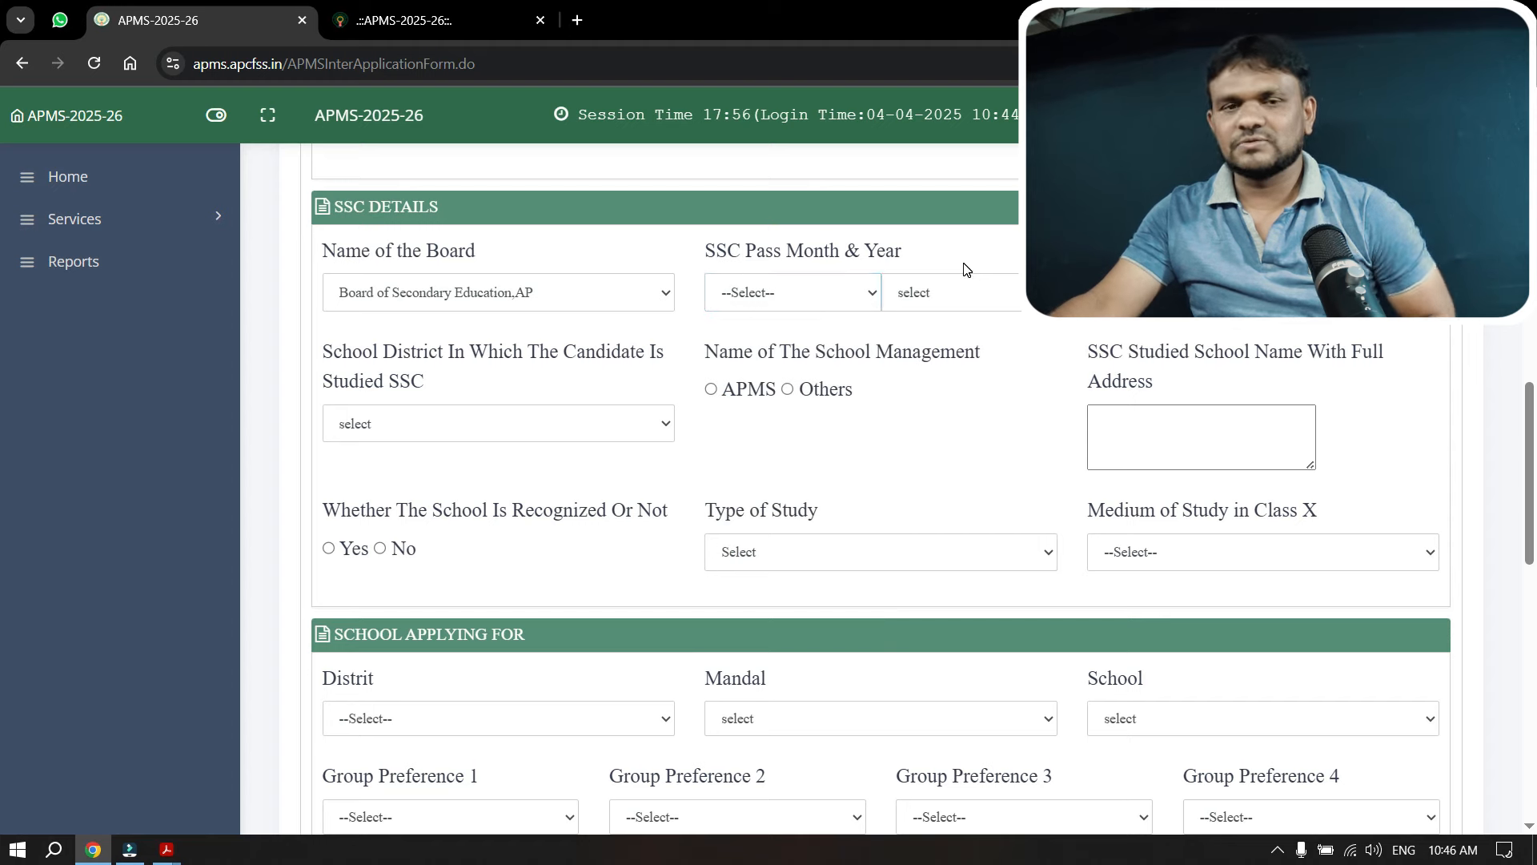
{"action": "left_click", "coordinate": [862, 294]}
{"action": "left_click", "coordinate": [758, 421]}
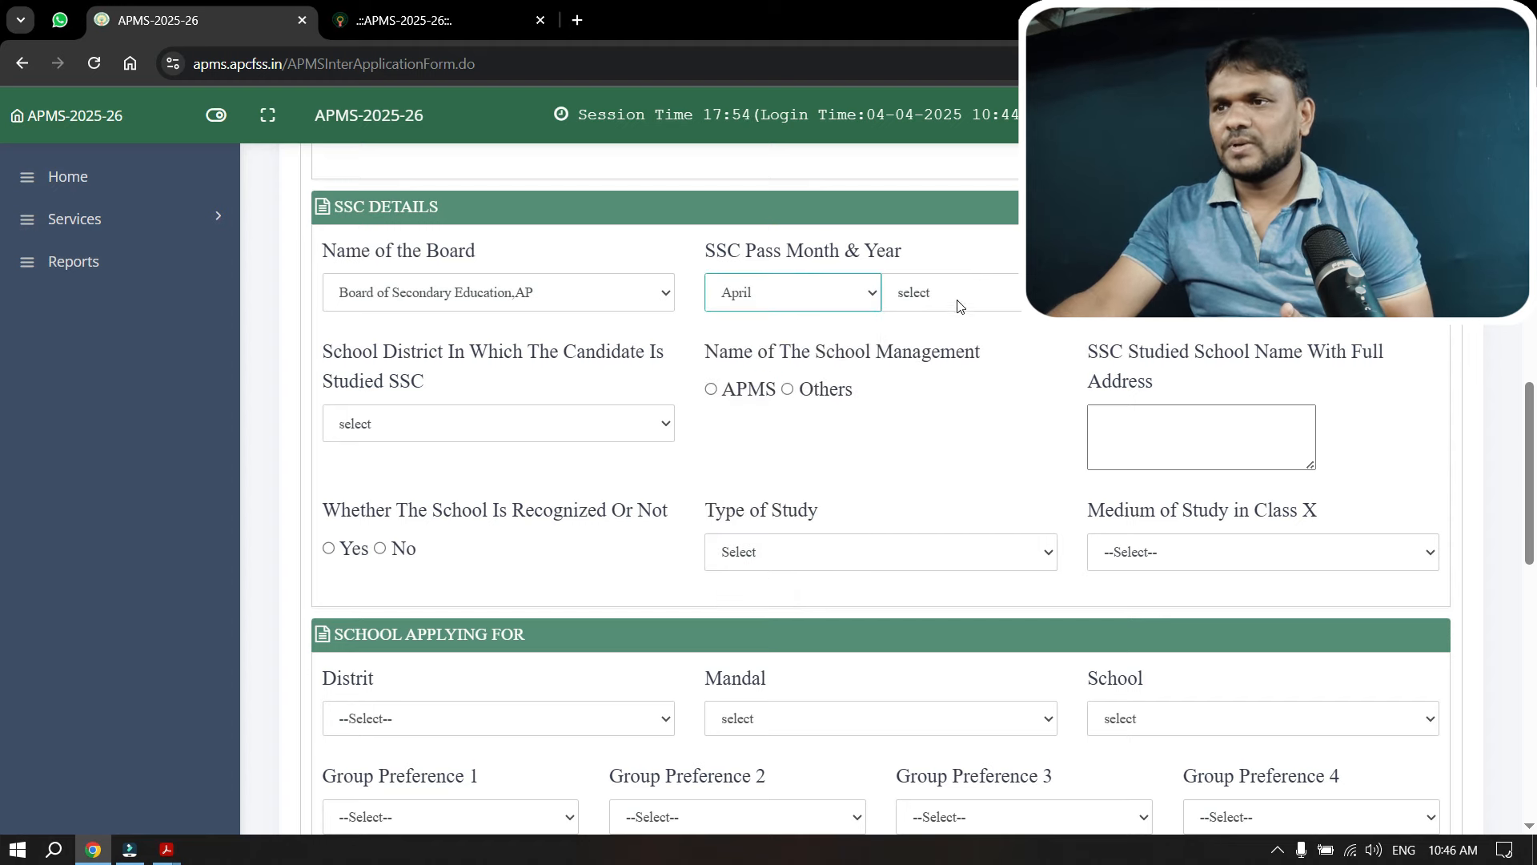
{"action": "left_click", "coordinate": [958, 302]}
{"action": "left_click", "coordinate": [949, 346]}
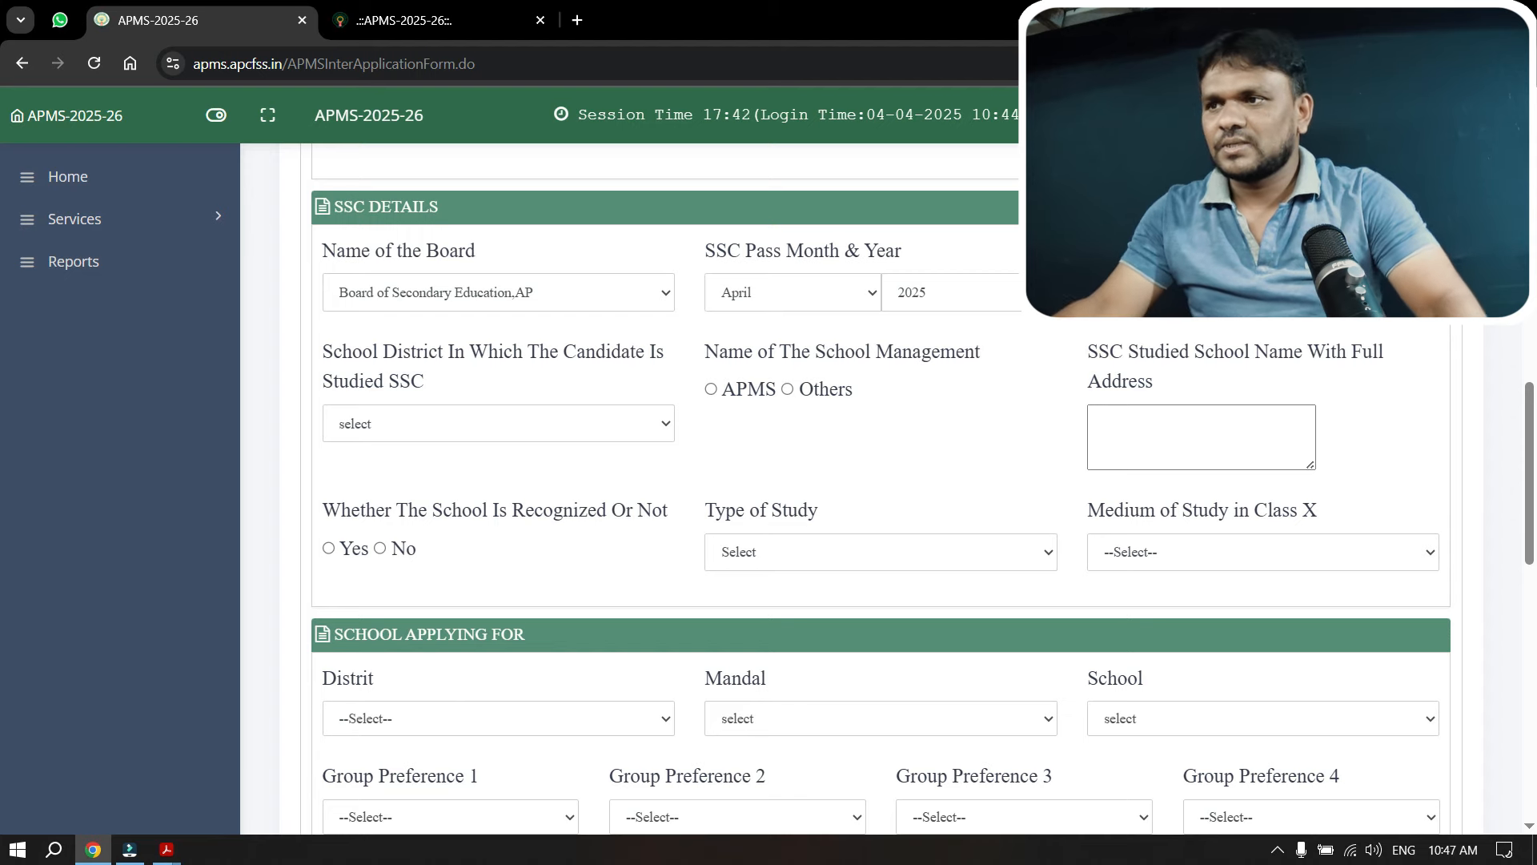
Step: Set the SSC school's district to ANAKAPALLI, its management to Others, and mark the school as recognized
{"action": "left_click", "coordinate": [415, 437]}
{"action": "left_click", "coordinate": [402, 51]}
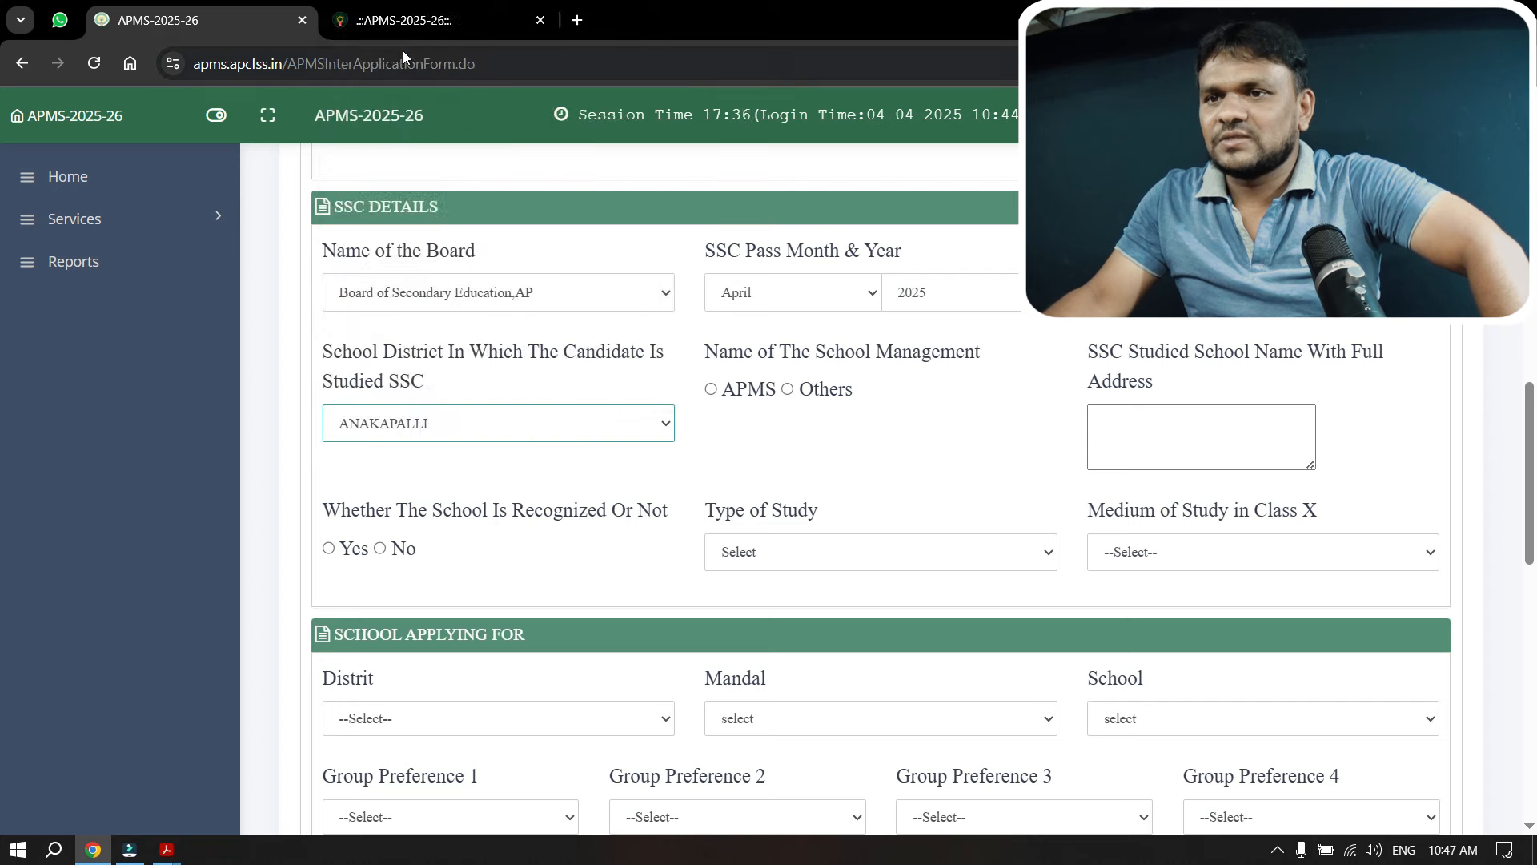
{"action": "left_click", "coordinate": [787, 390]}
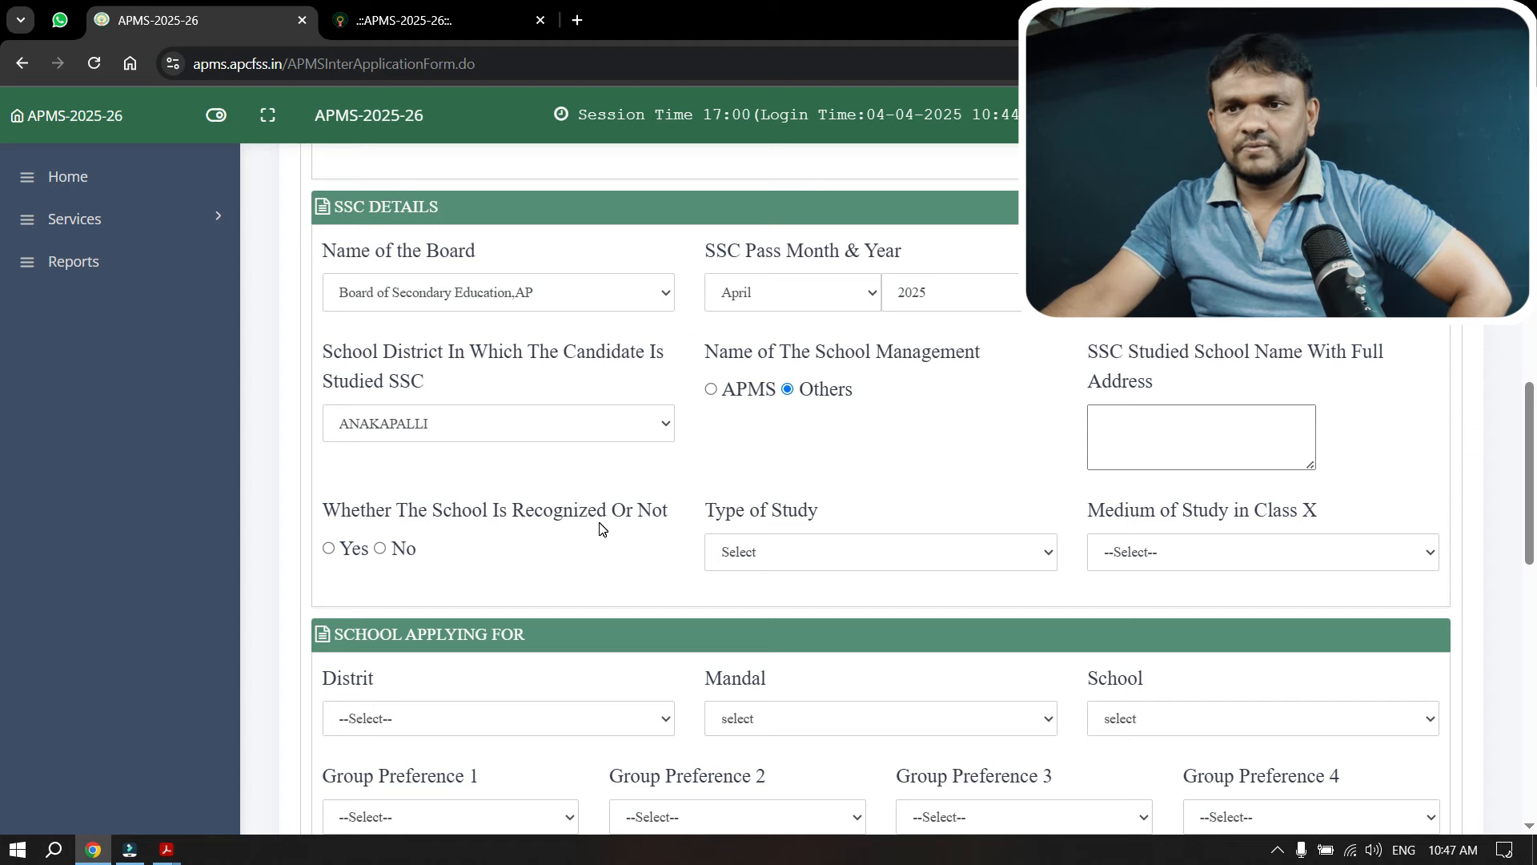
{"action": "left_click", "coordinate": [329, 549]}
Step: Set the type of study to Regular and the medium of study in Class X to ENGLISH
{"action": "left_click", "coordinate": [836, 554]}
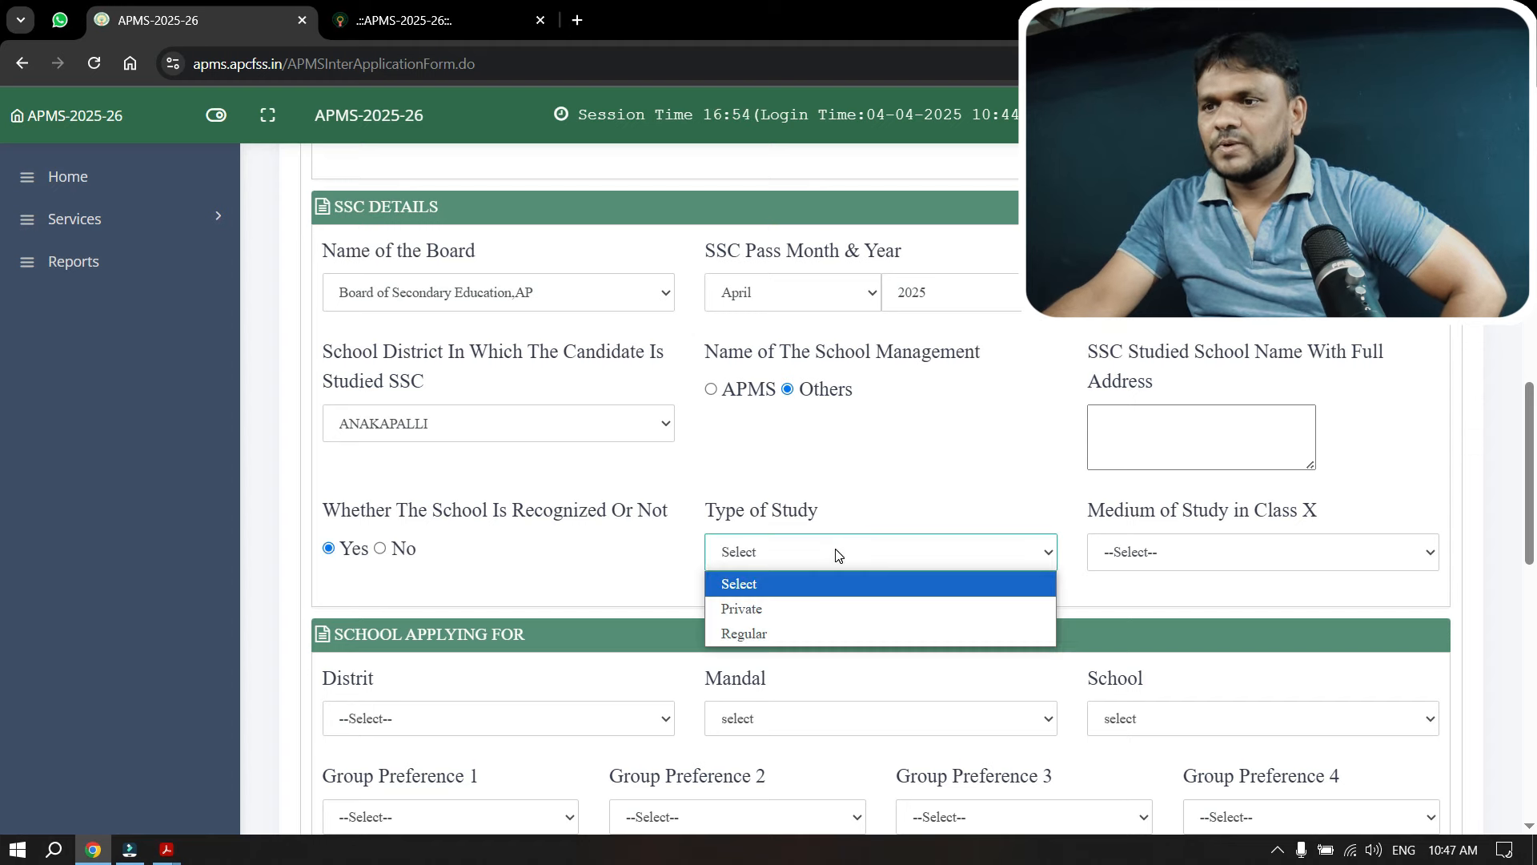
{"action": "left_click", "coordinate": [772, 633]}
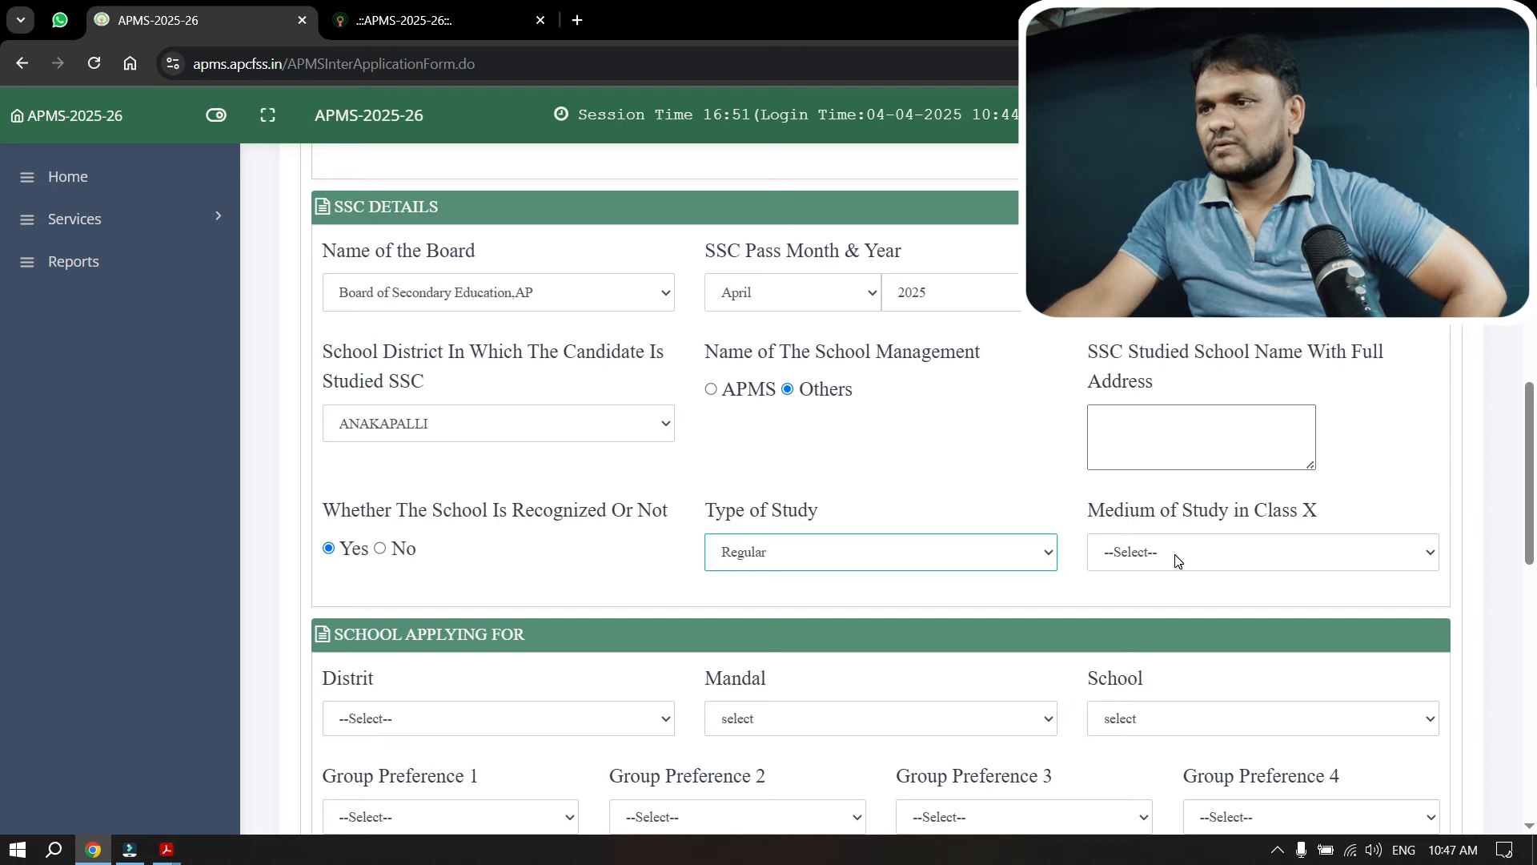
{"action": "left_click", "coordinate": [1233, 556]}
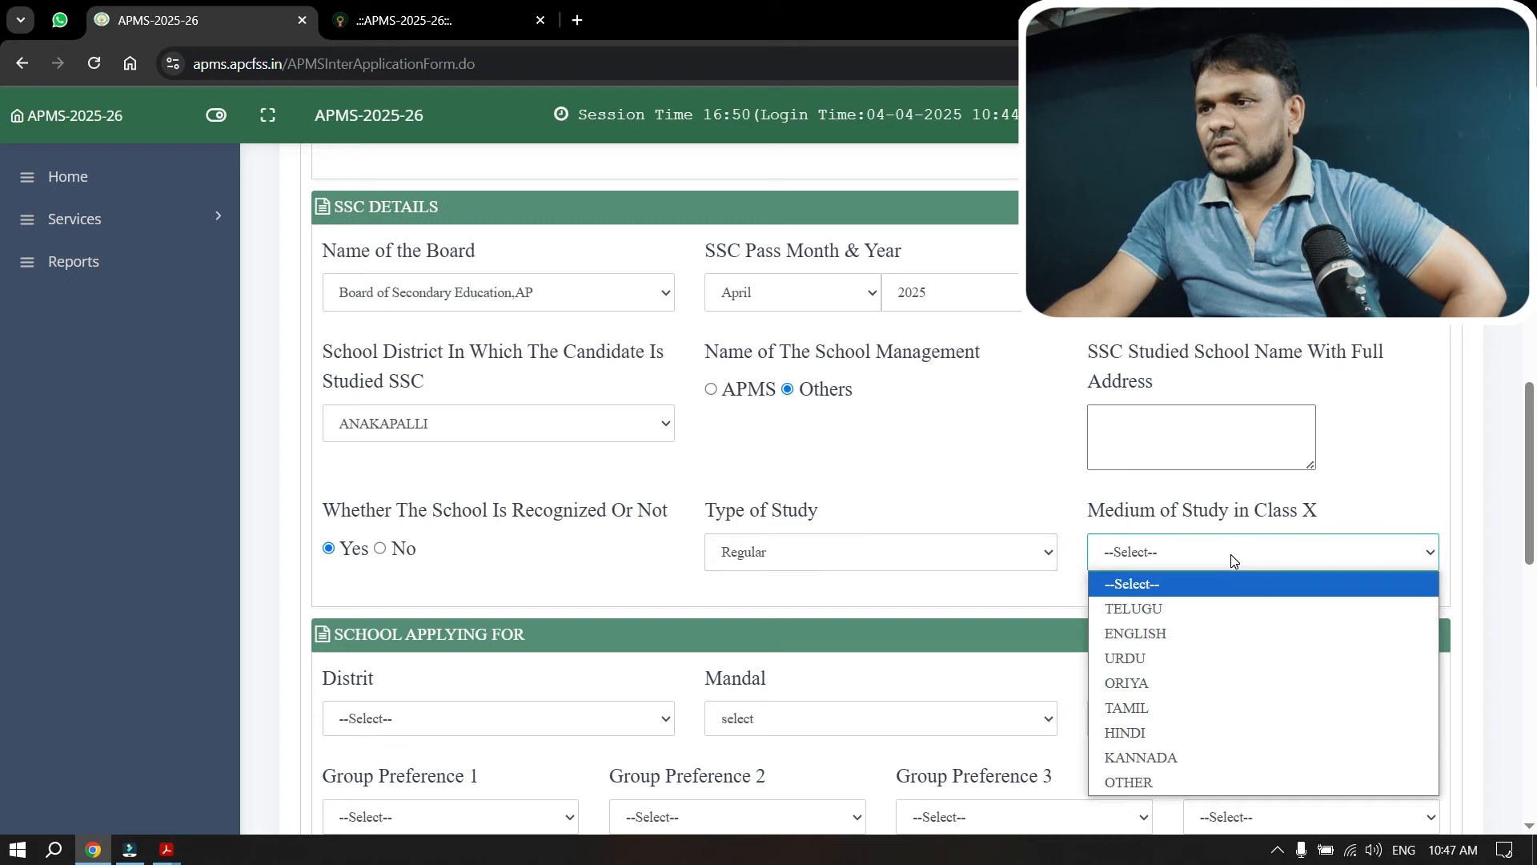
{"action": "left_click", "coordinate": [1166, 631]}
Step: Set the school applied for to district ANAKAPALLI, mandal KASIMKOTA and school AP MODEL SCHOOL TEGADA
{"action": "scroll", "coordinate": [3, 528], "scroll_direction": "down", "scroll_amount": 1}
{"action": "scroll", "coordinate": [2, 528], "scroll_direction": "down", "scroll_amount": 5}
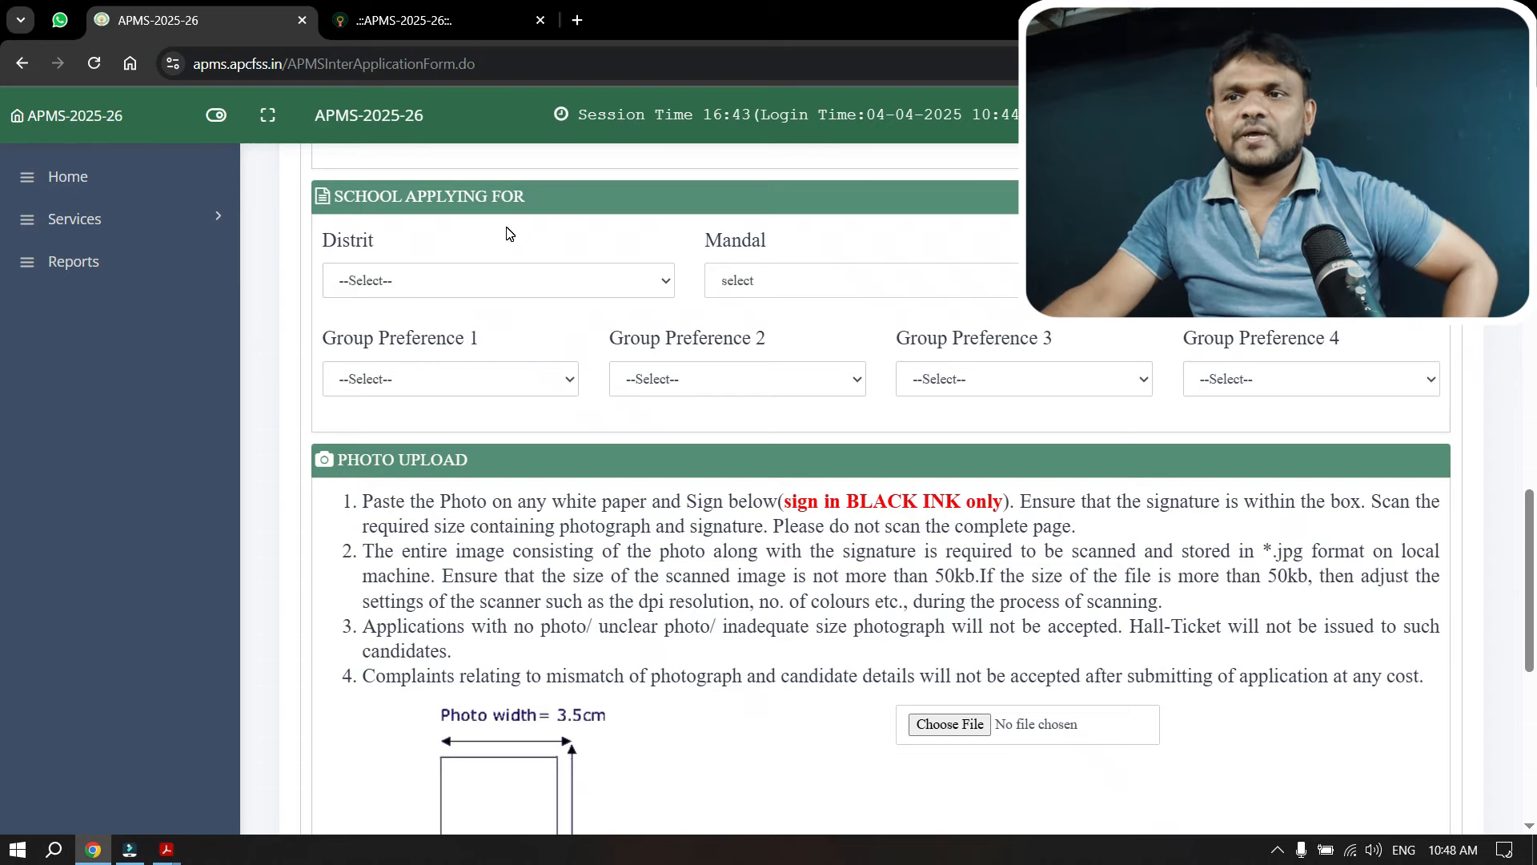
{"action": "left_click", "coordinate": [509, 284]}
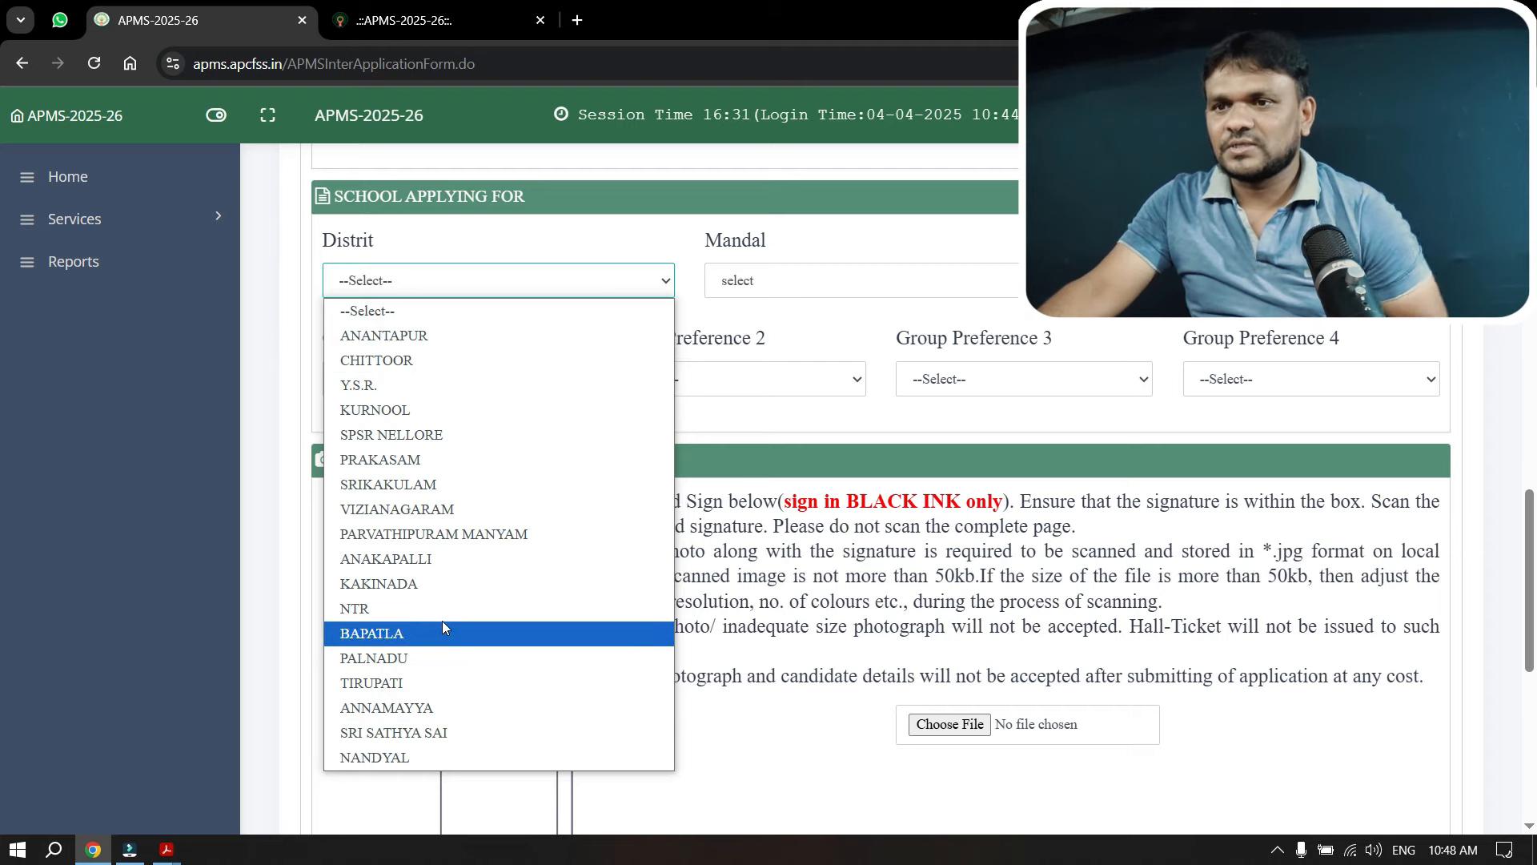
{"action": "left_click", "coordinate": [400, 558]}
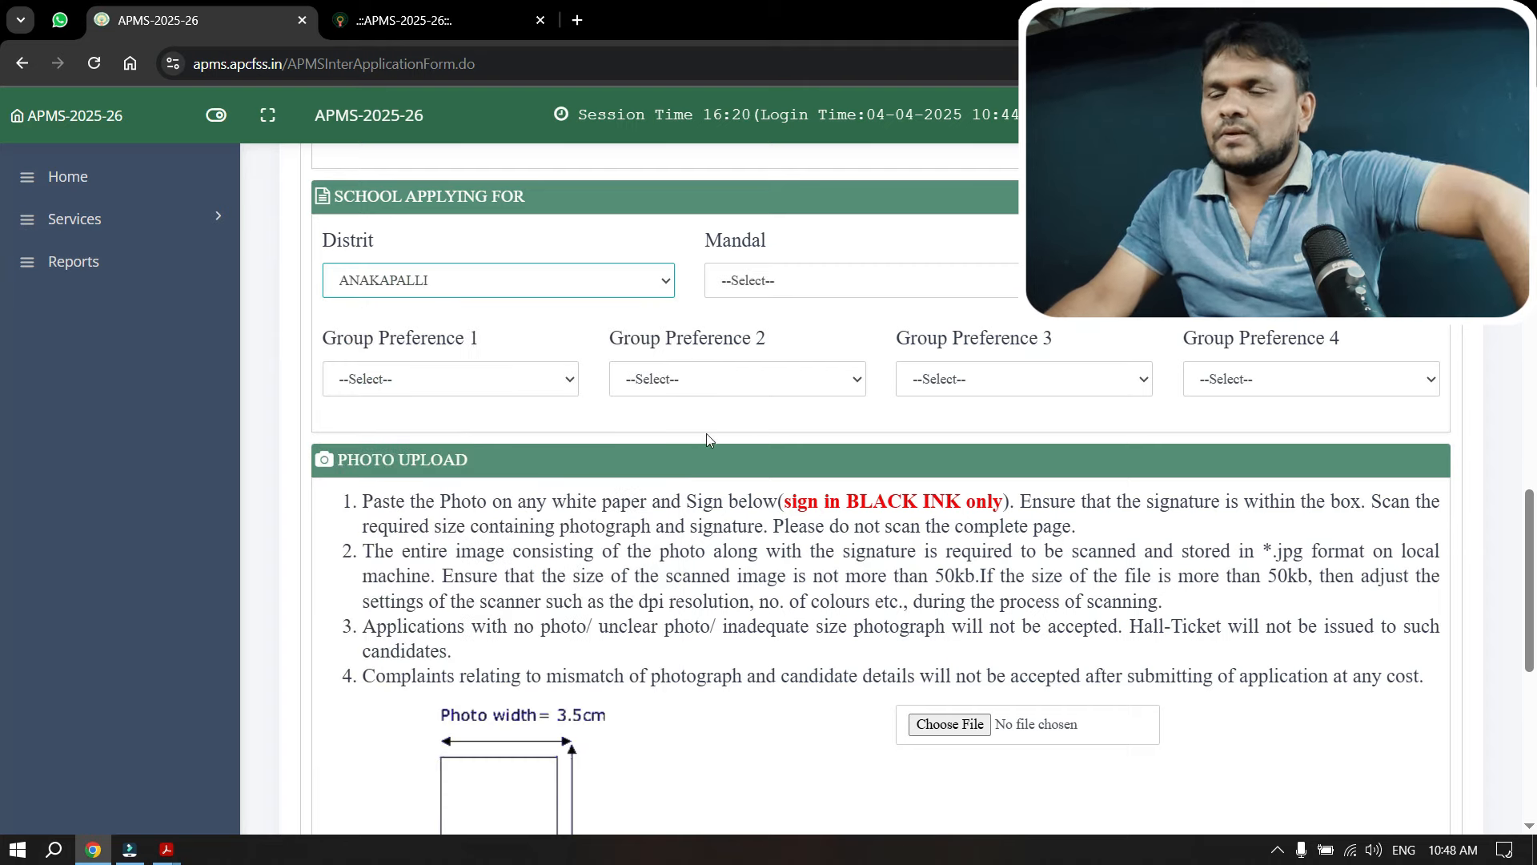
{"action": "left_click", "coordinate": [879, 284]}
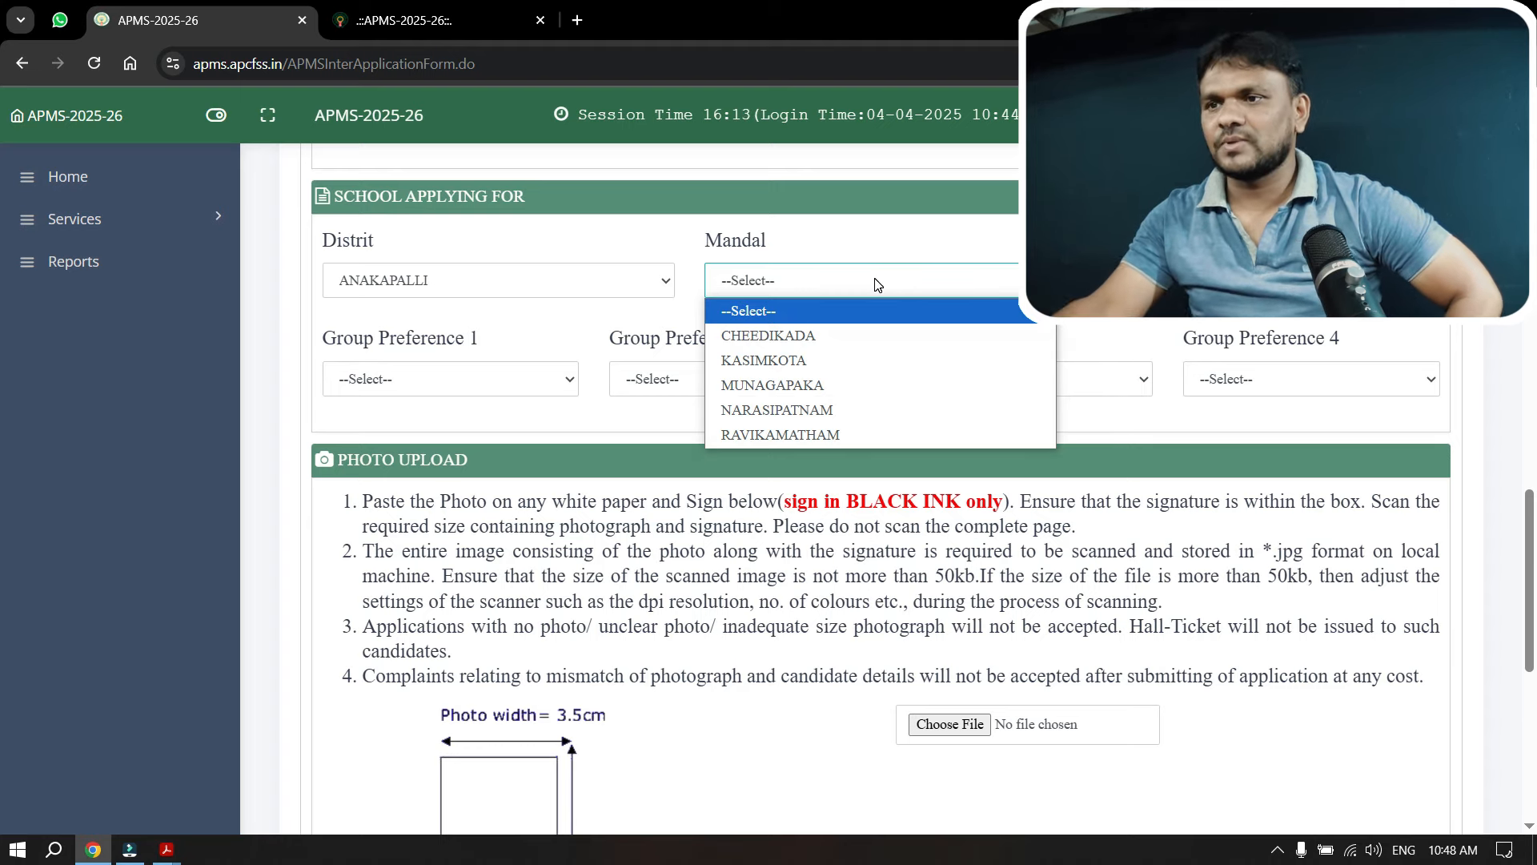
{"action": "left_click", "coordinate": [869, 285]}
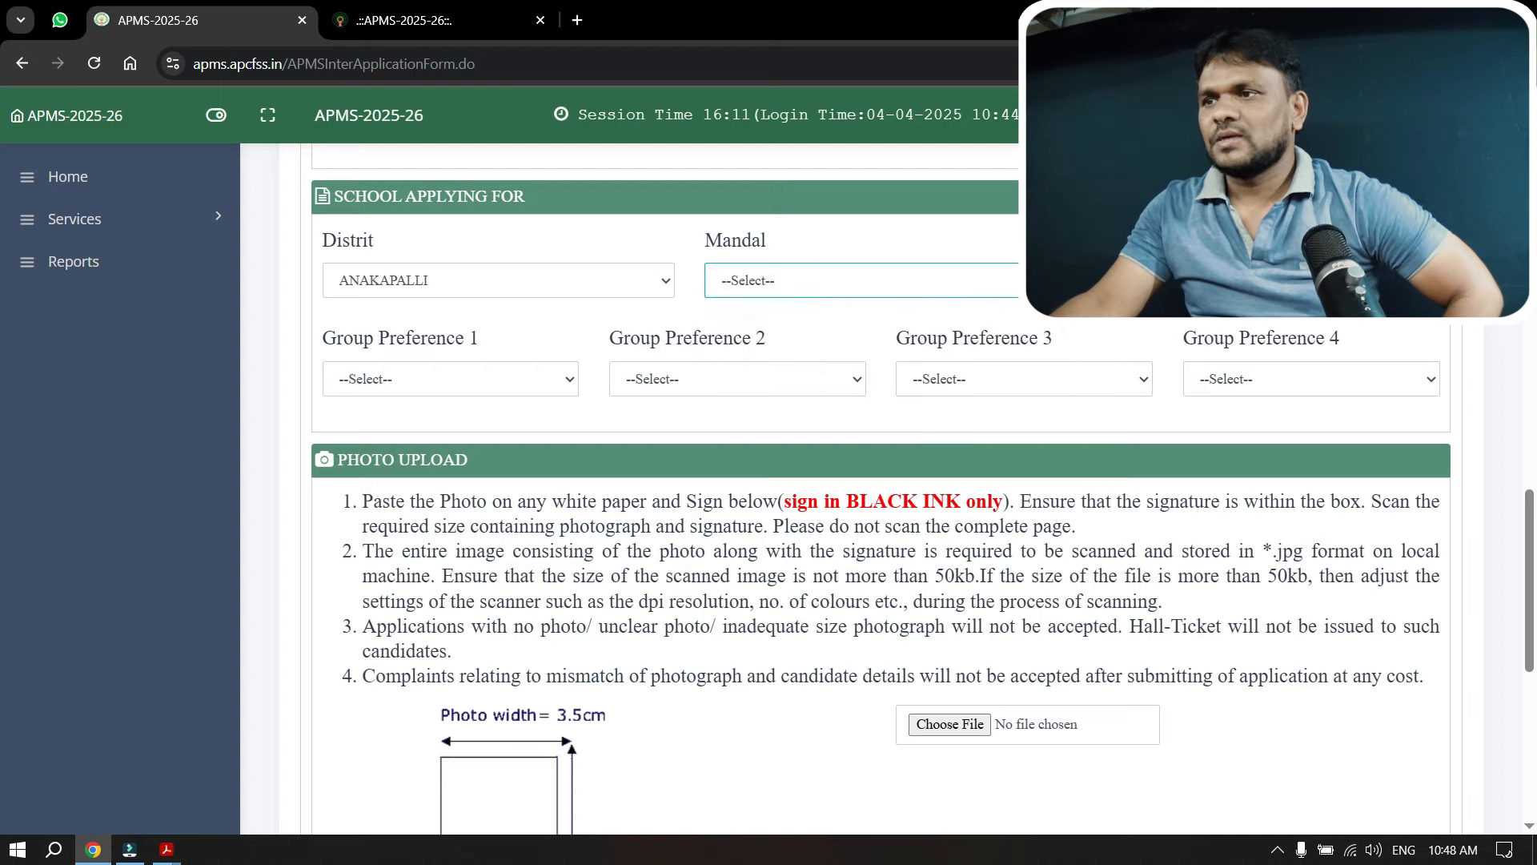
{"action": "left_click", "coordinate": [895, 280]}
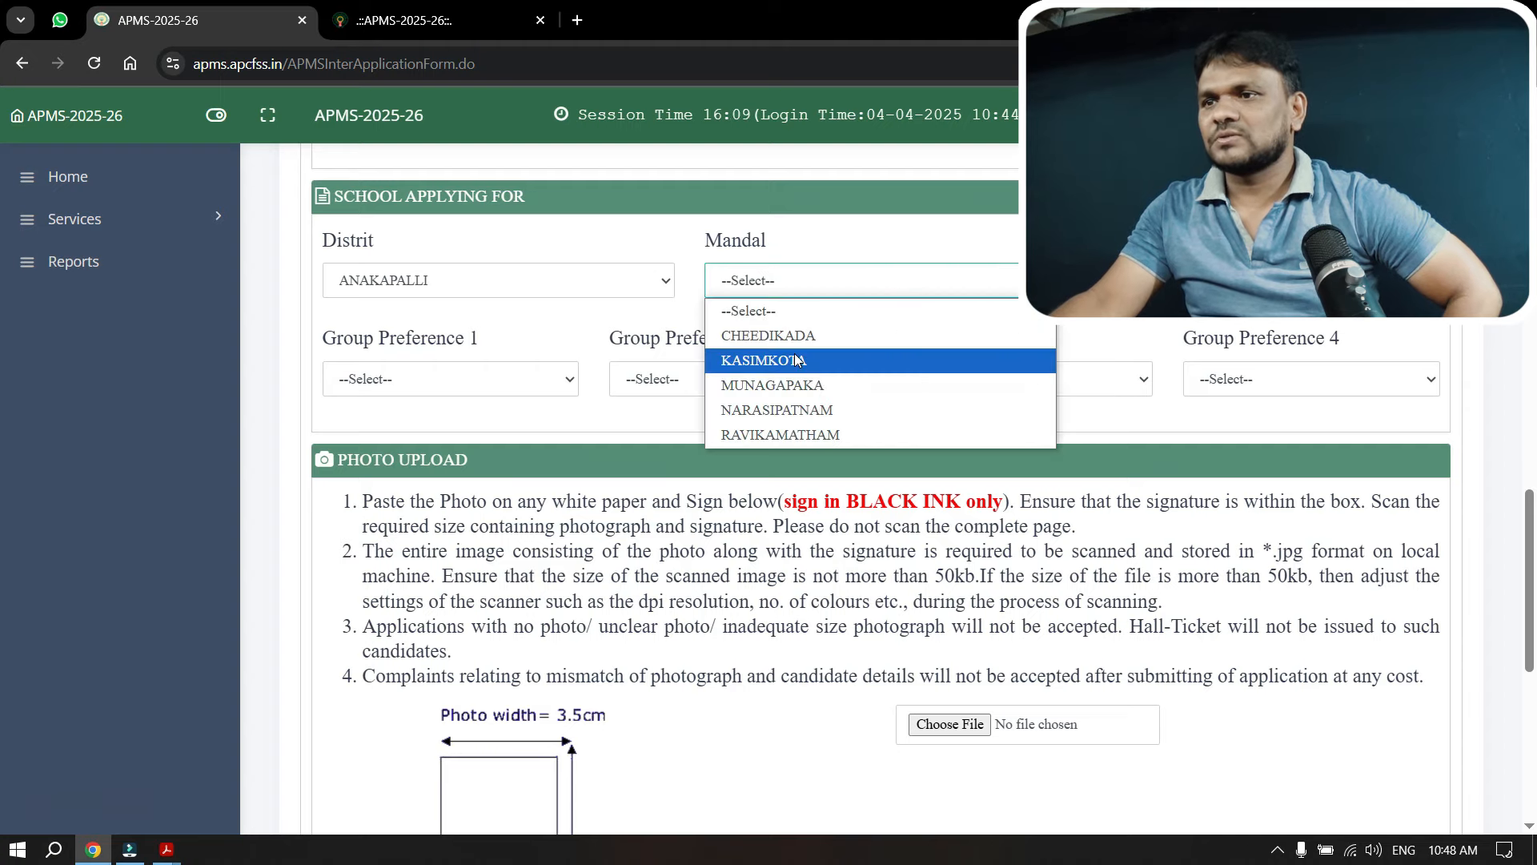
{"action": "left_click", "coordinate": [889, 361]}
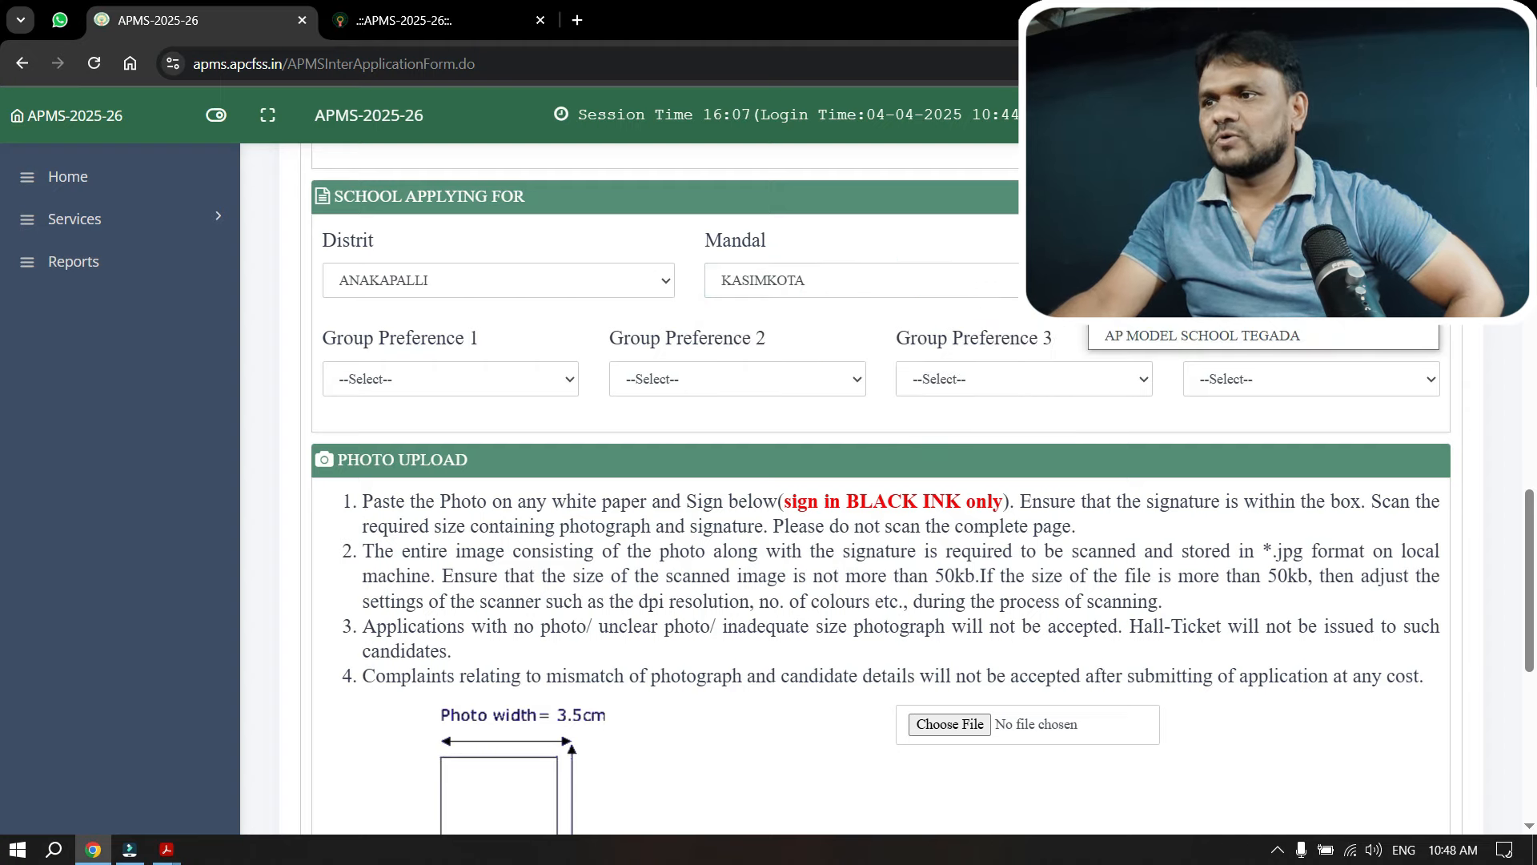
{"action": "left_click", "coordinate": [1201, 338]}
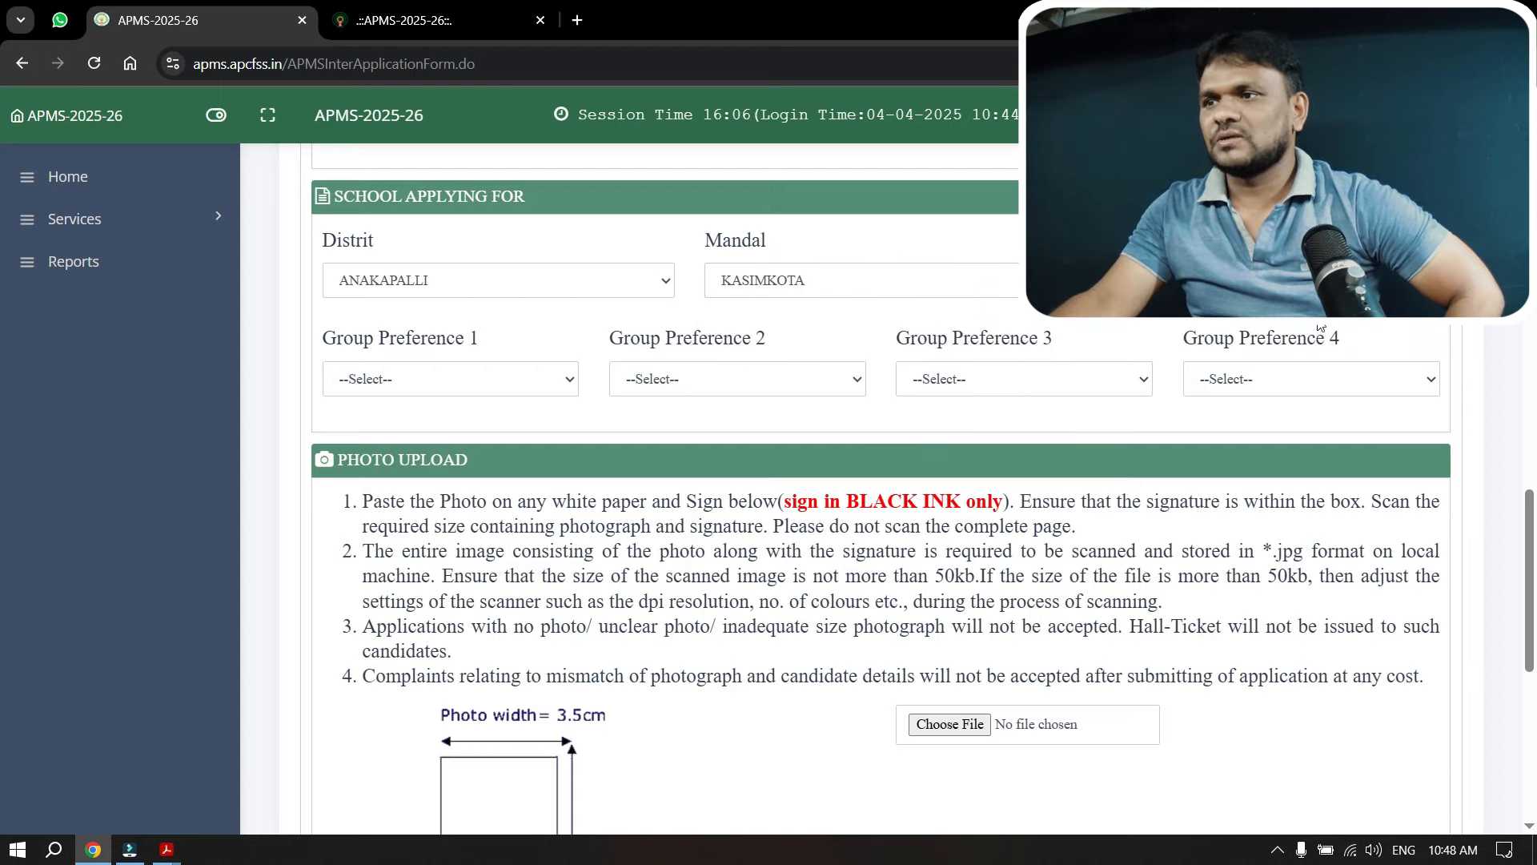
Step: Set group preferences 1 to 4 to BPC, MPC, MEC and CEC, in that order
{"action": "left_click", "coordinate": [466, 384]}
{"action": "left_click", "coordinate": [466, 385]}
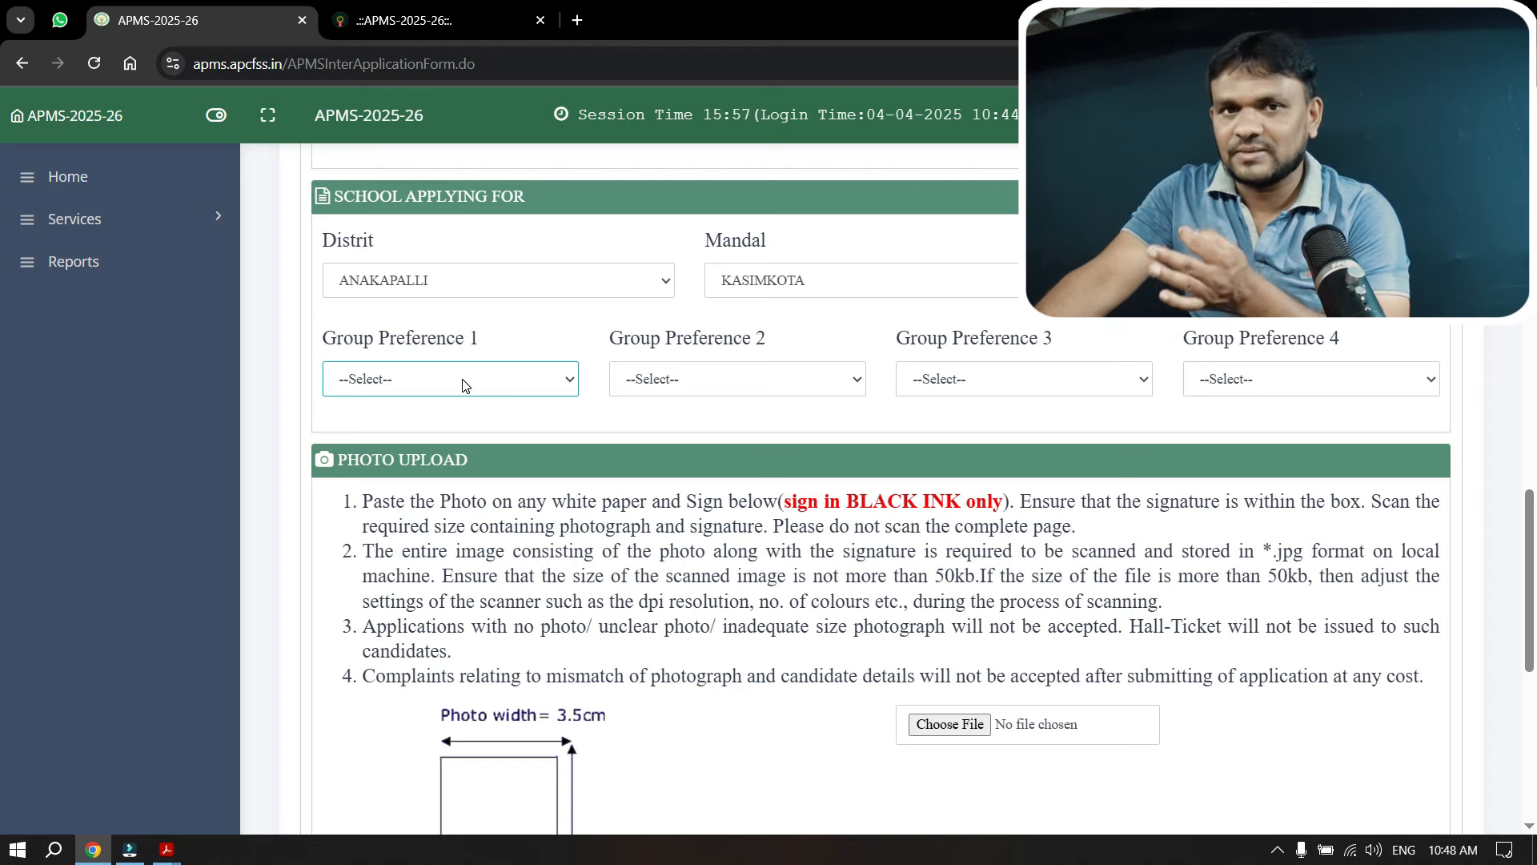
{"action": "left_click", "coordinate": [466, 384]}
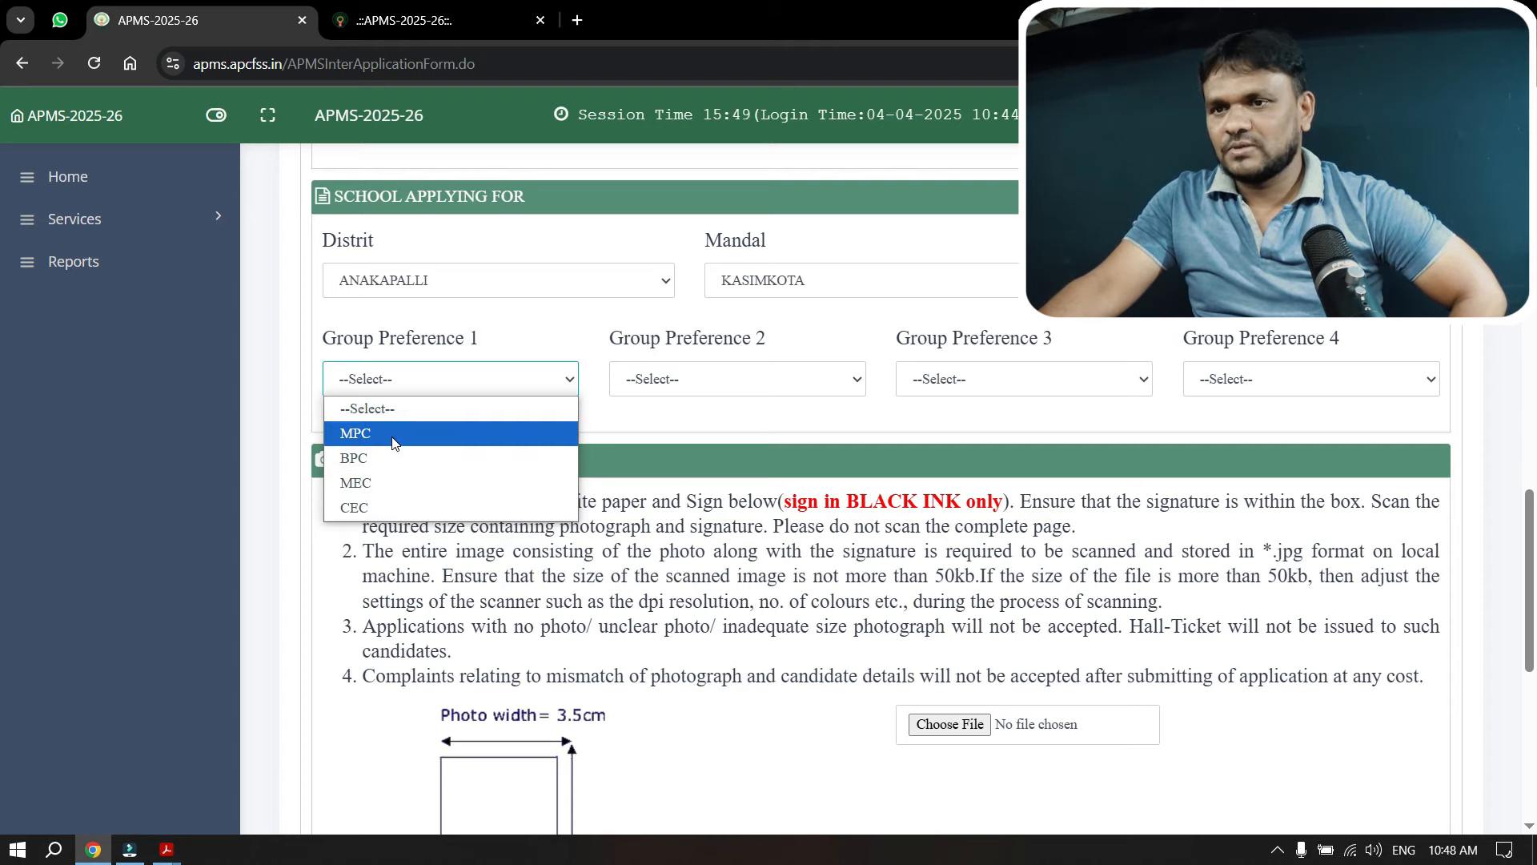
{"action": "left_click", "coordinate": [392, 461]}
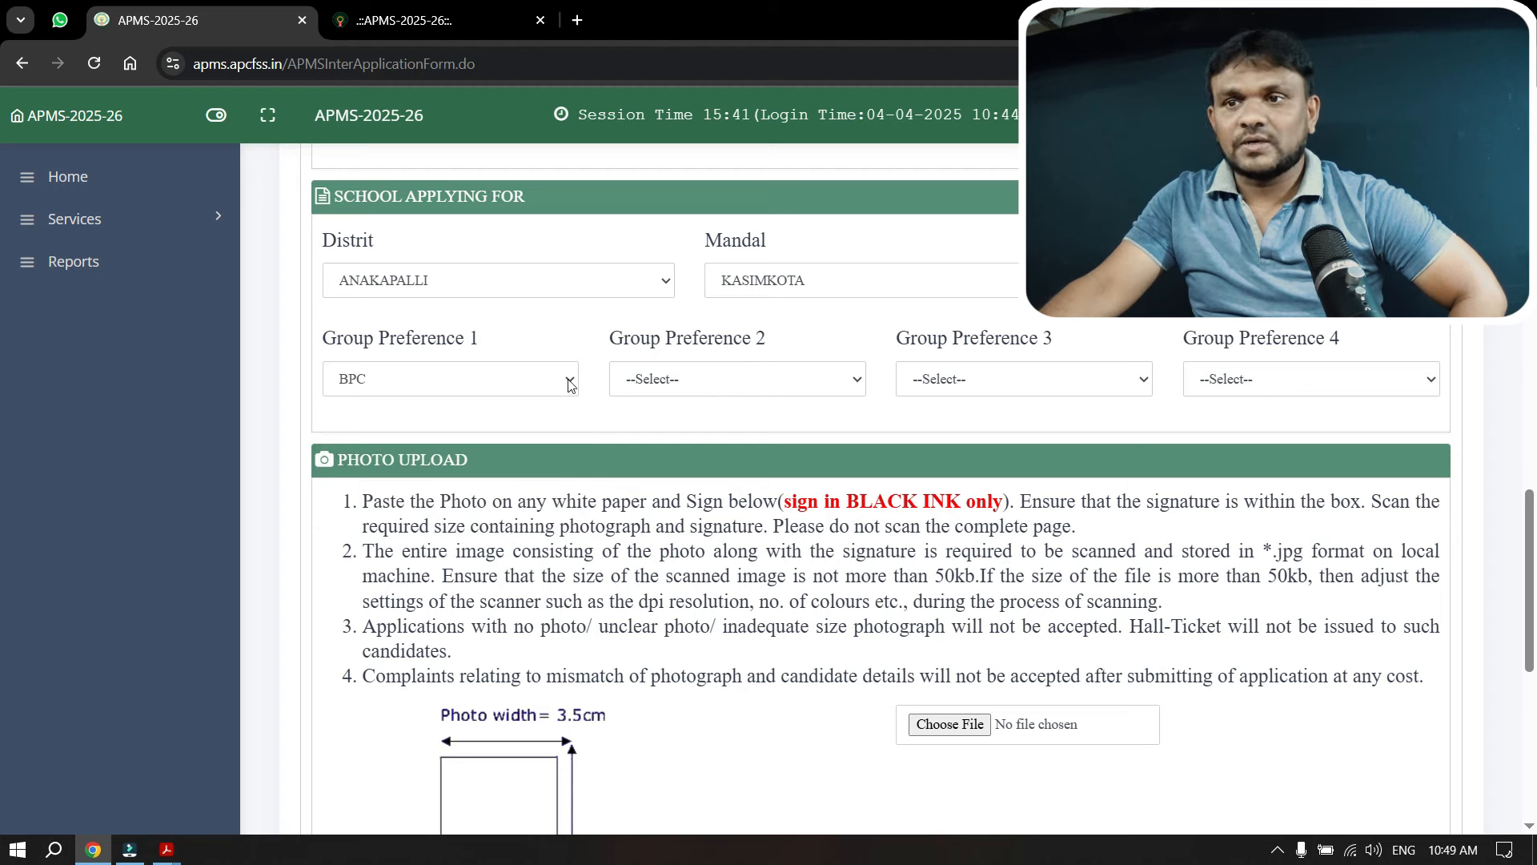
{"action": "left_click", "coordinate": [698, 387]}
{"action": "left_click", "coordinate": [642, 434]}
{"action": "left_click", "coordinate": [1043, 388]}
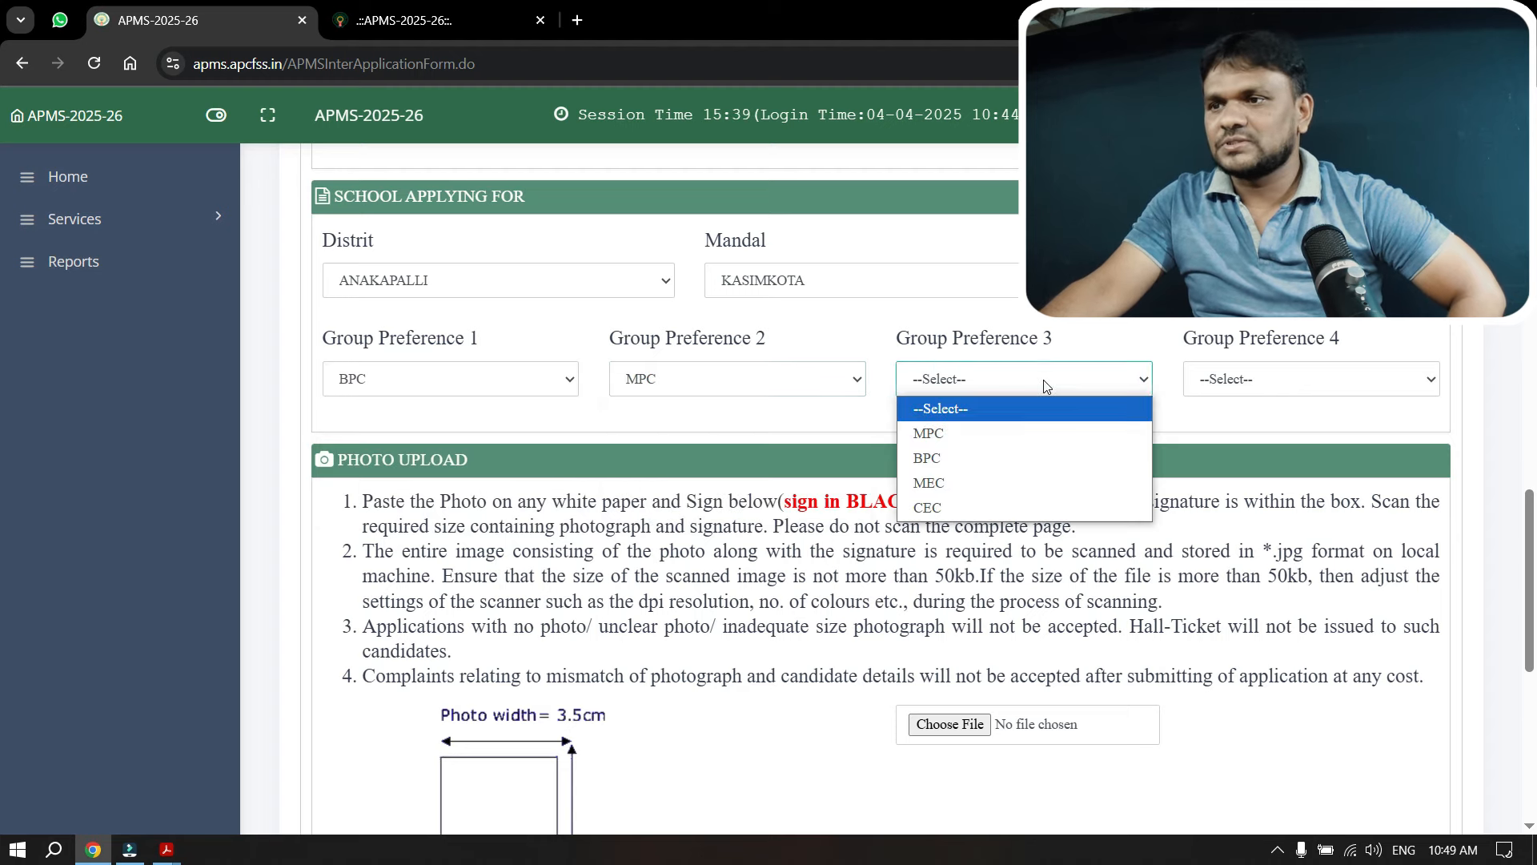
{"action": "left_click", "coordinate": [945, 483]}
{"action": "left_click", "coordinate": [1281, 383]}
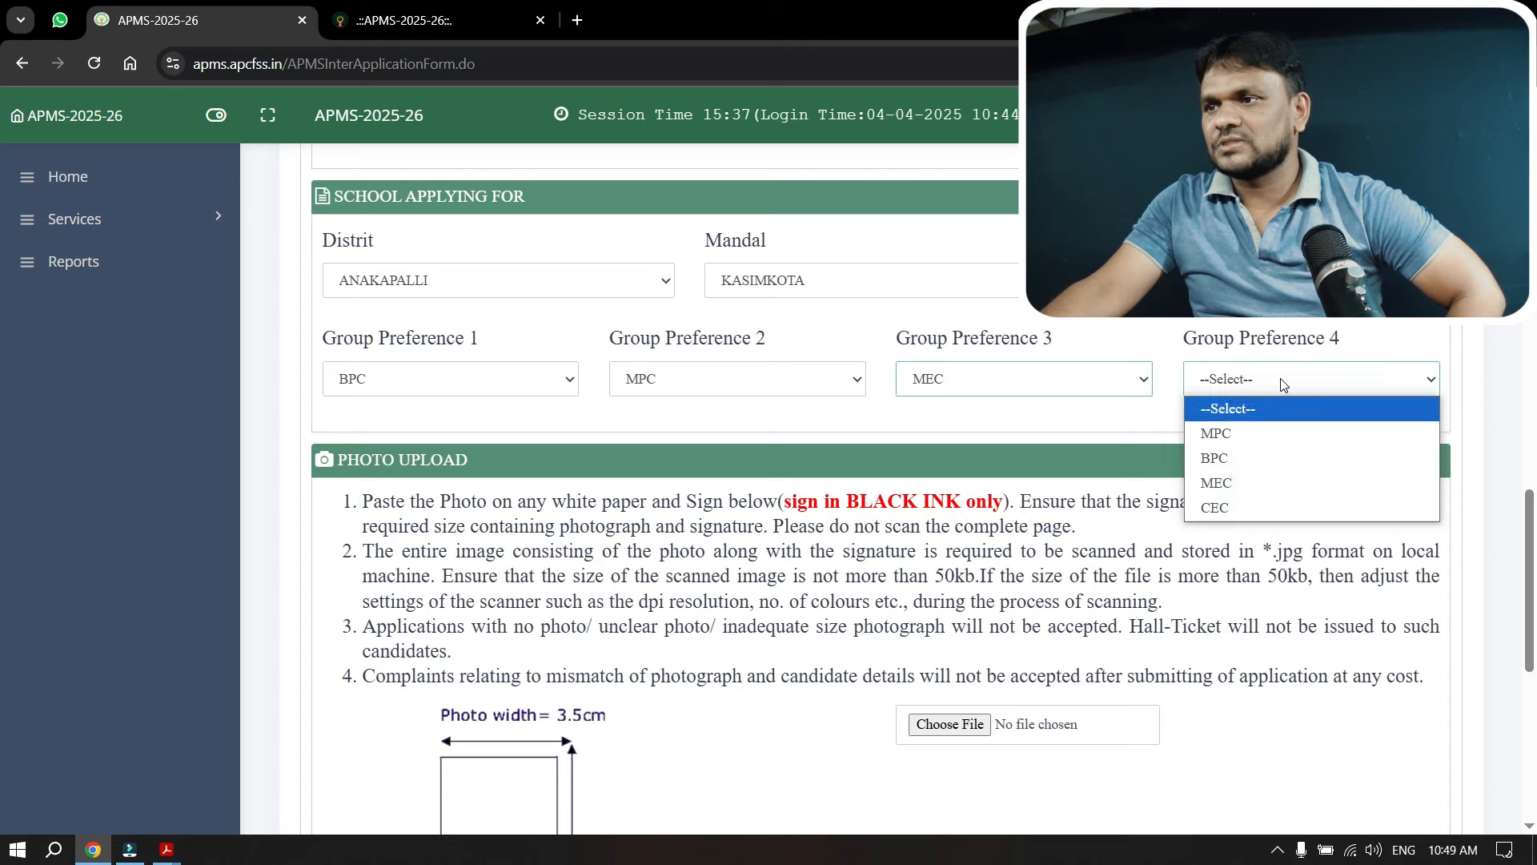
{"action": "left_click", "coordinate": [1237, 508]}
{"action": "left_click", "coordinate": [1117, 444]}
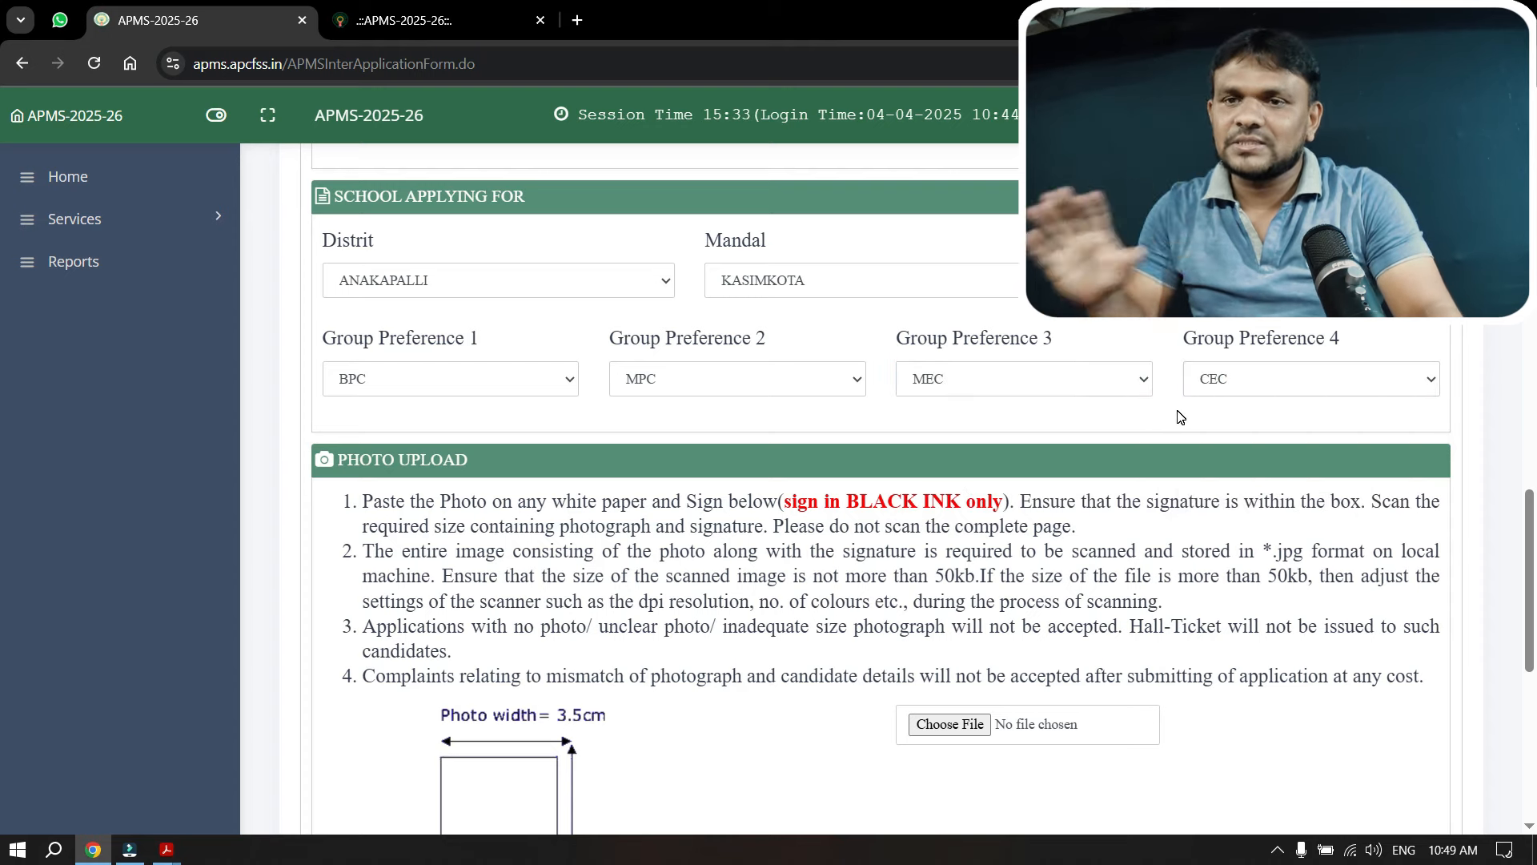
Step: Upload the candidate's scanned photo with signature from the Downloads folder
{"action": "scroll", "coordinate": [1193, 642], "scroll_direction": "down", "scroll_amount": 3}
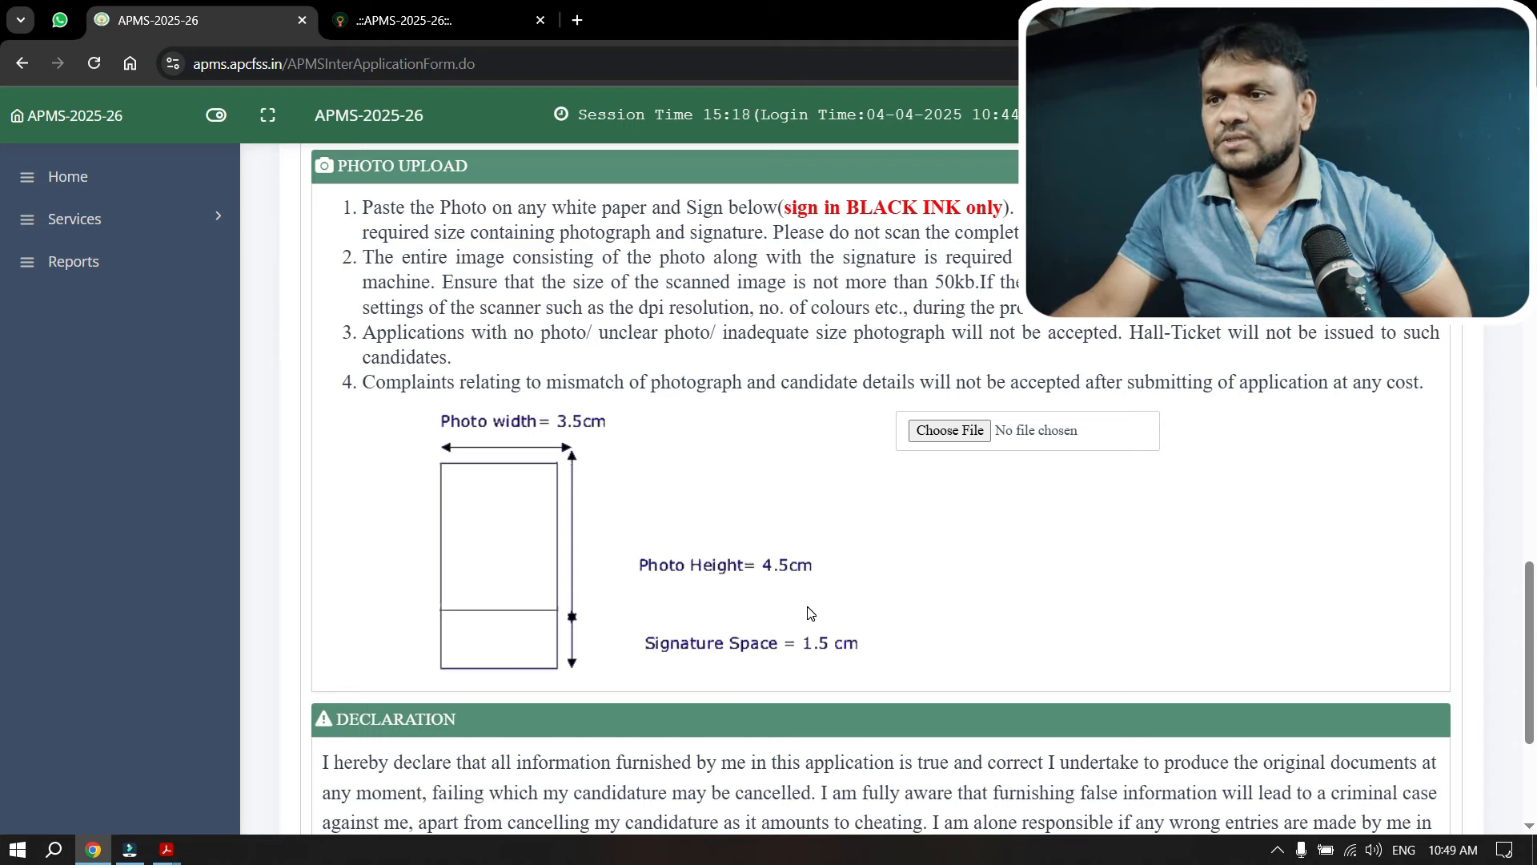
{"action": "left_click", "coordinate": [950, 430]}
{"action": "left_click", "coordinate": [340, 224]}
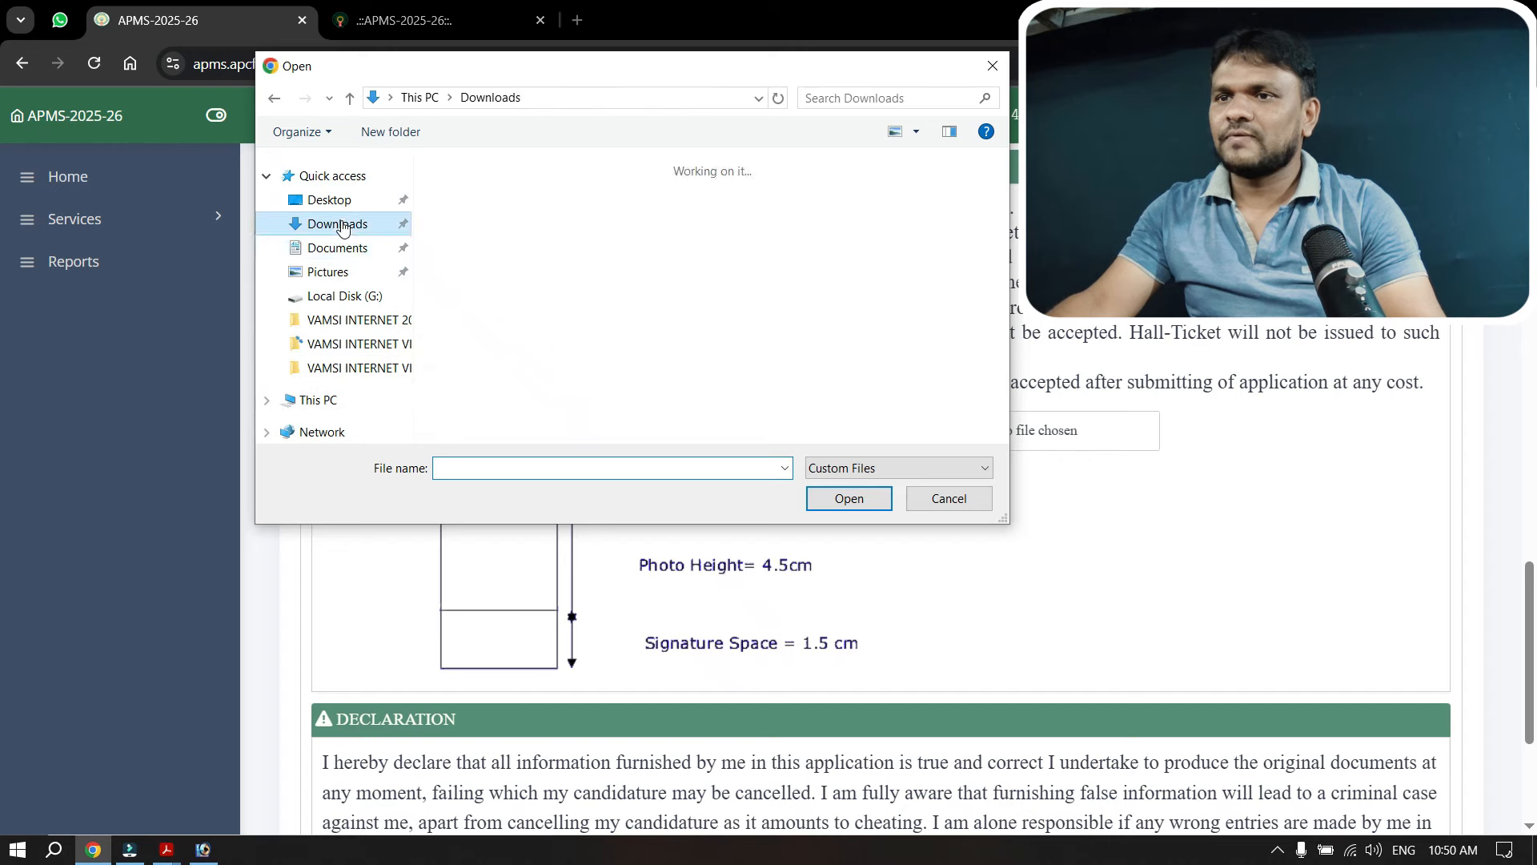
{"action": "double_click", "coordinate": [476, 228]}
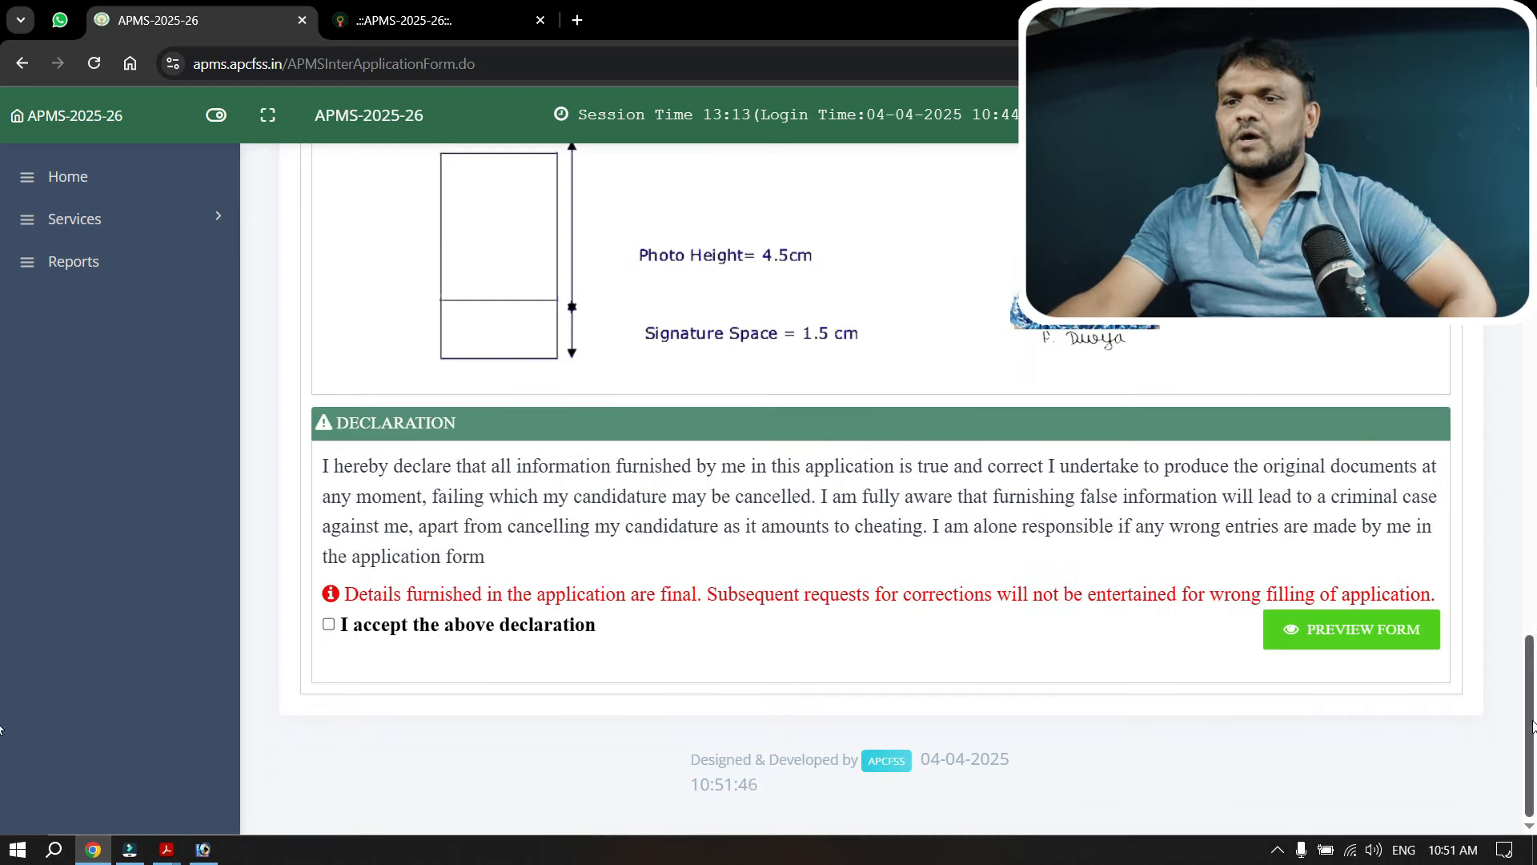
Step: Accept the declaration and open the application form preview to review the entered details
{"action": "left_click", "coordinate": [328, 624]}
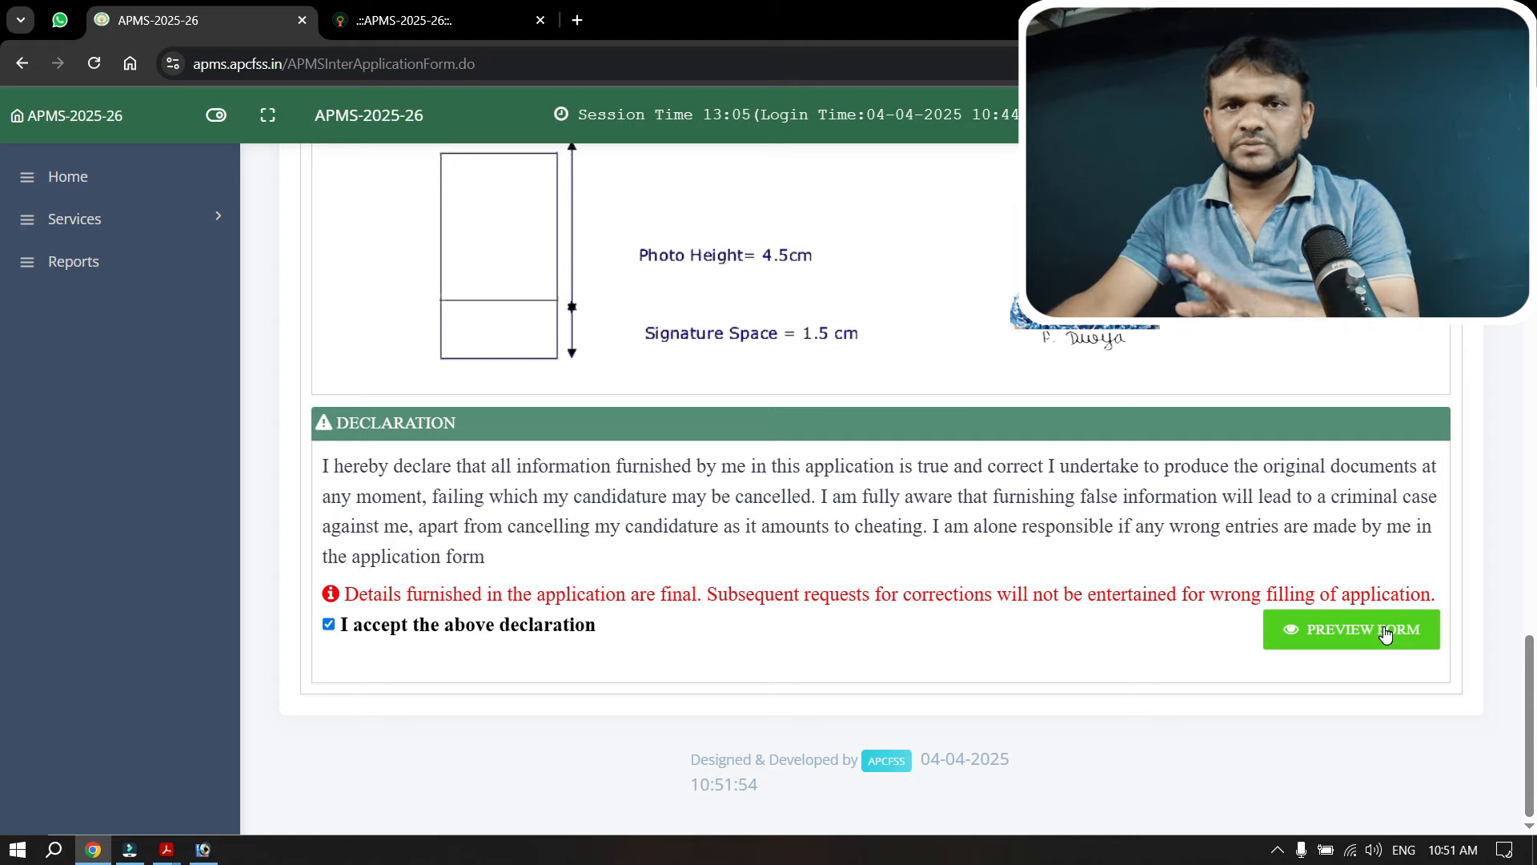
{"action": "left_click", "coordinate": [1359, 632]}
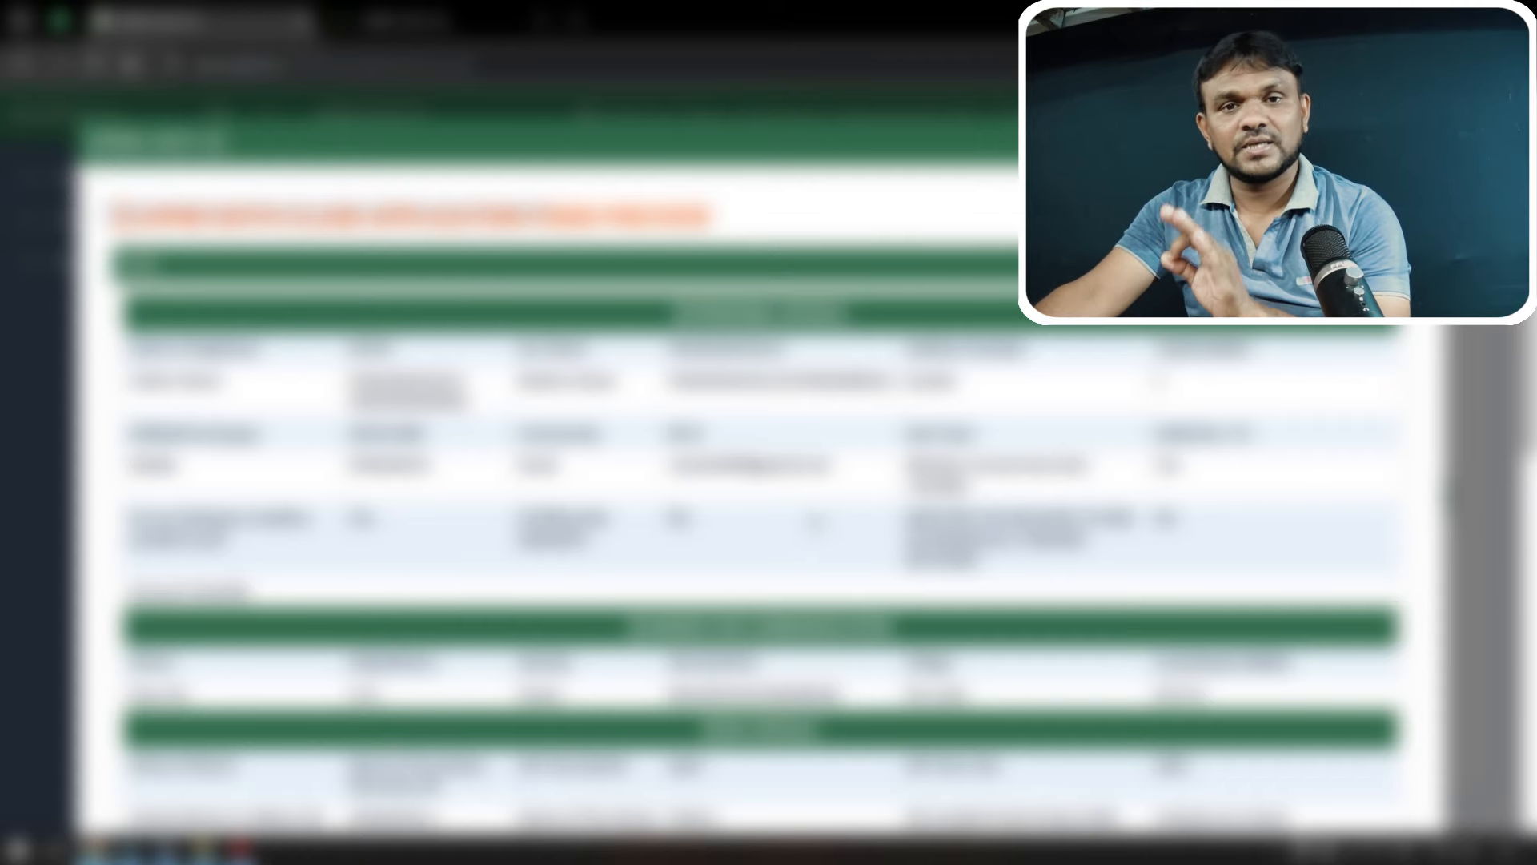
{"action": "scroll", "coordinate": [753, 457], "scroll_direction": "down", "scroll_amount": 3}
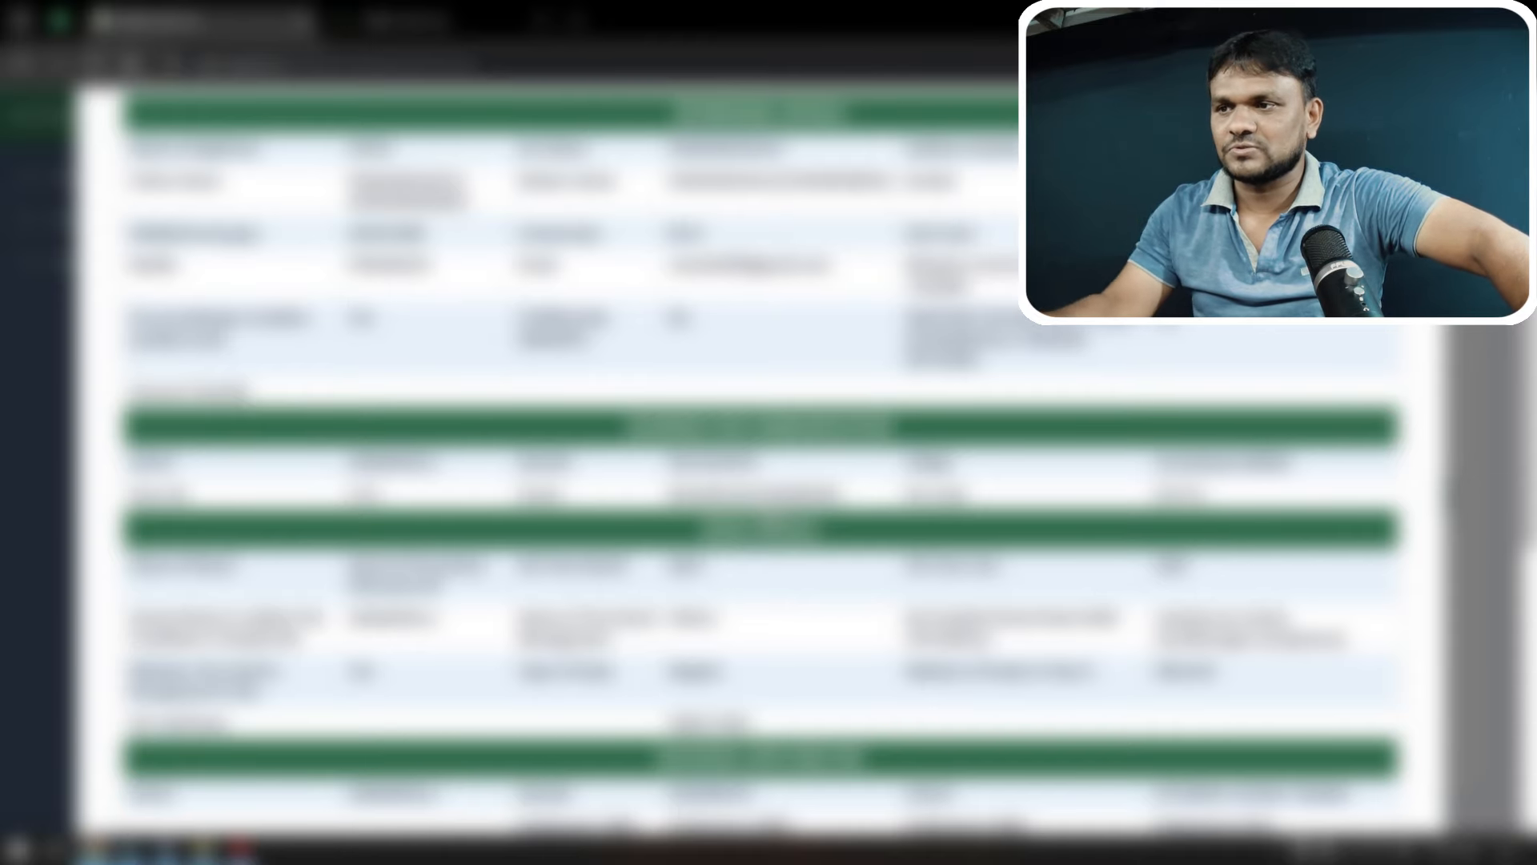
{"action": "scroll", "coordinate": [761, 465], "scroll_direction": "down", "scroll_amount": 5}
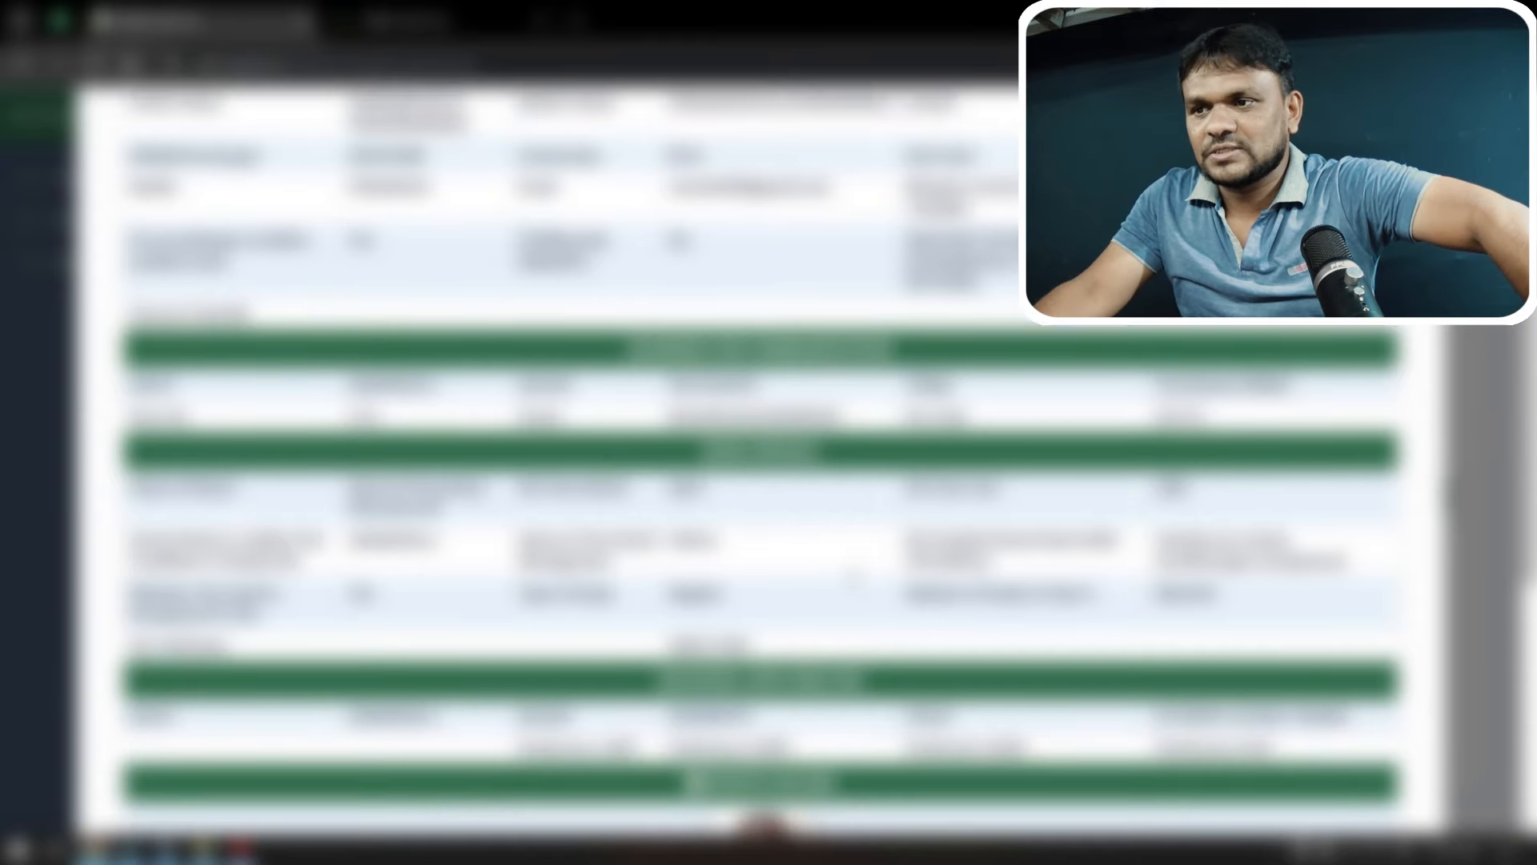